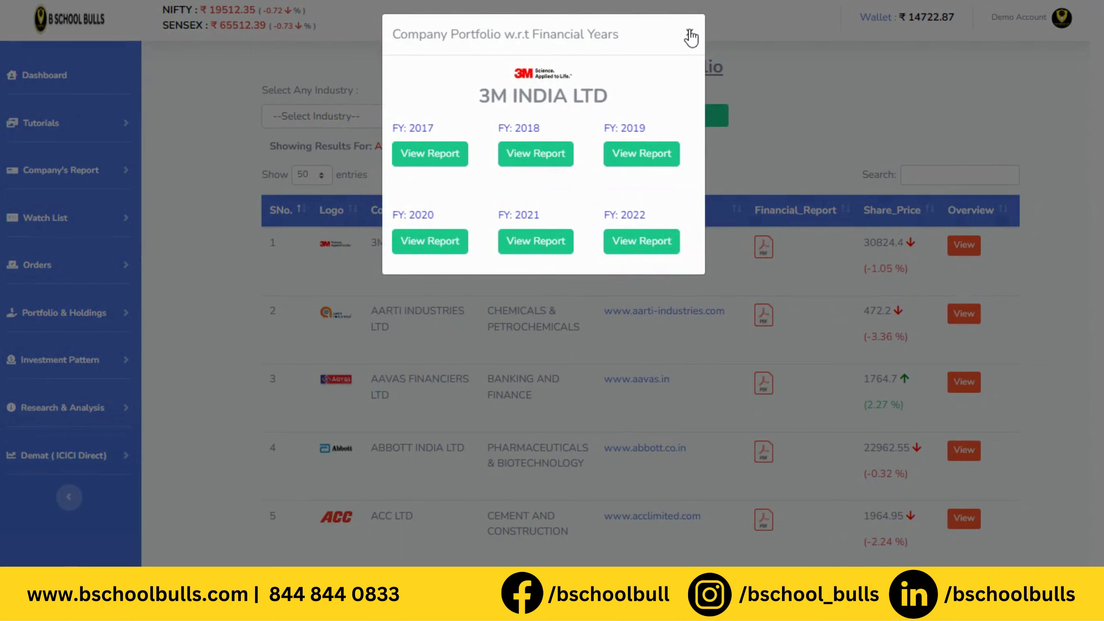
Step: Close the 3M India Ltd report list, then view and close the company's quick SWOT analysis overview
{"action": "left_click", "coordinate": [689, 32]}
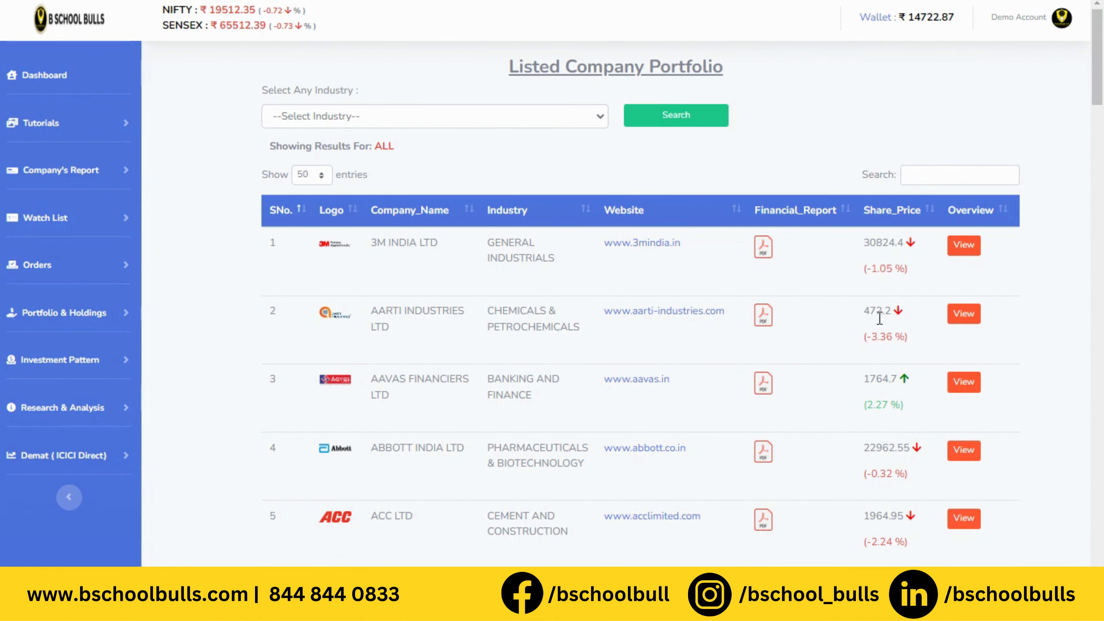
{"action": "left_click", "coordinate": [975, 246]}
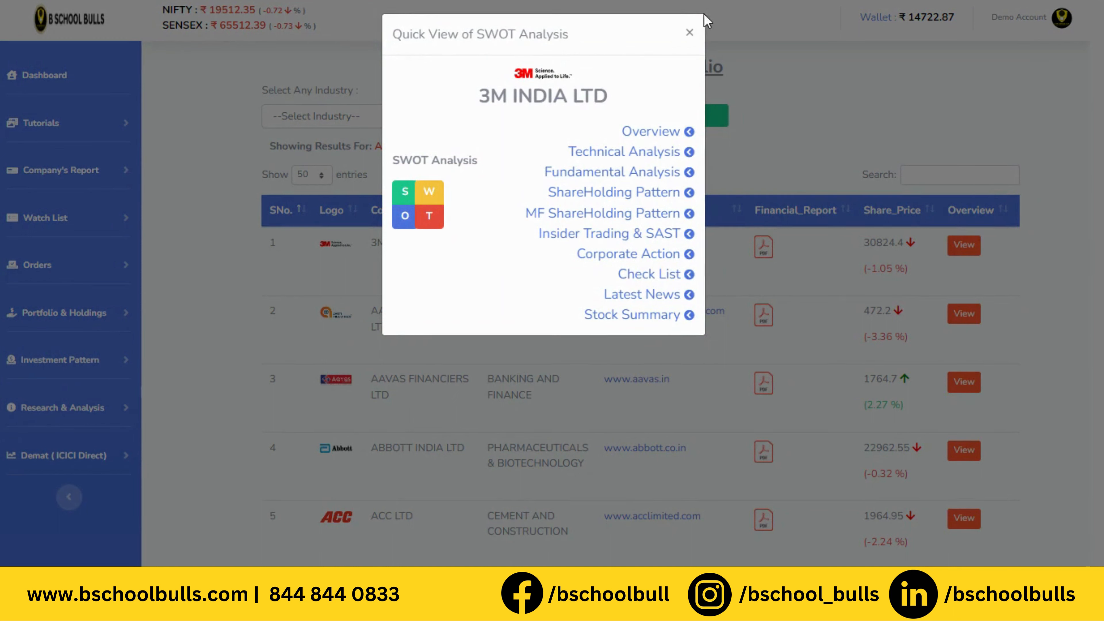
{"action": "left_click", "coordinate": [690, 33]}
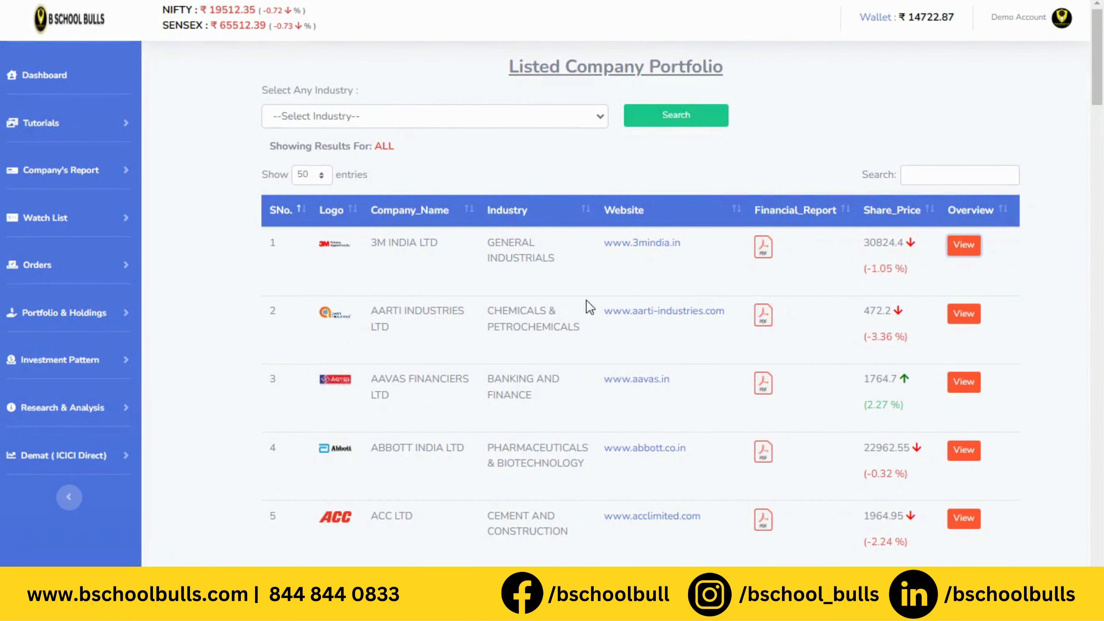
{"action": "scroll", "coordinate": [606, 383], "scroll_direction": "down", "scroll_amount": 2}
{"action": "scroll", "coordinate": [607, 383], "scroll_direction": "up", "scroll_amount": 2}
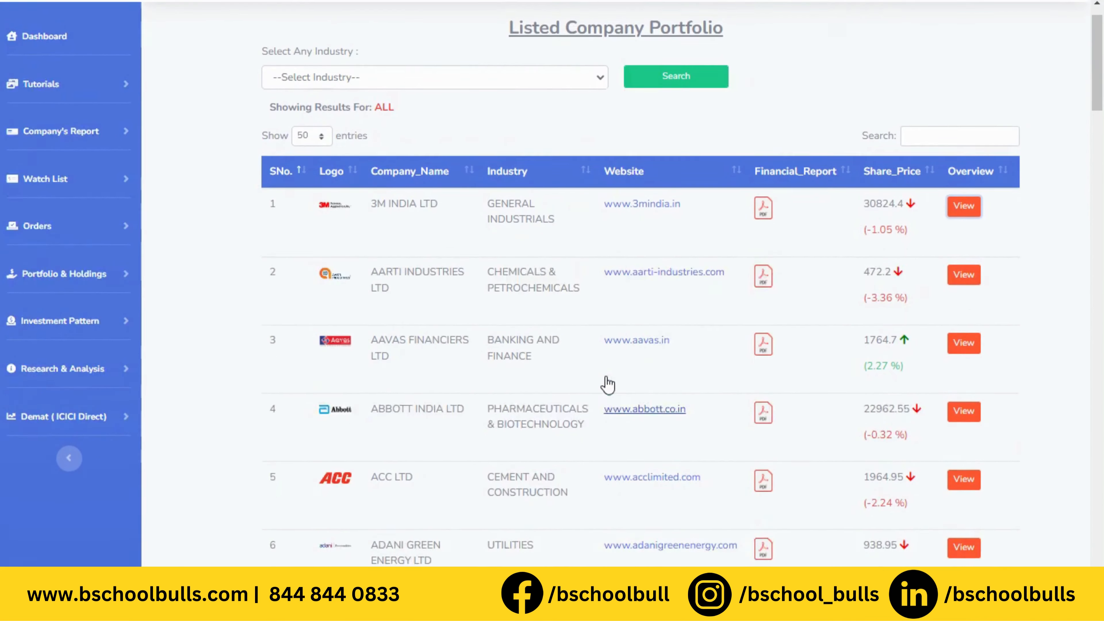
Step: Filter the listed company portfolio by the BANKING AND FINANCE industry
{"action": "left_click", "coordinate": [439, 124]}
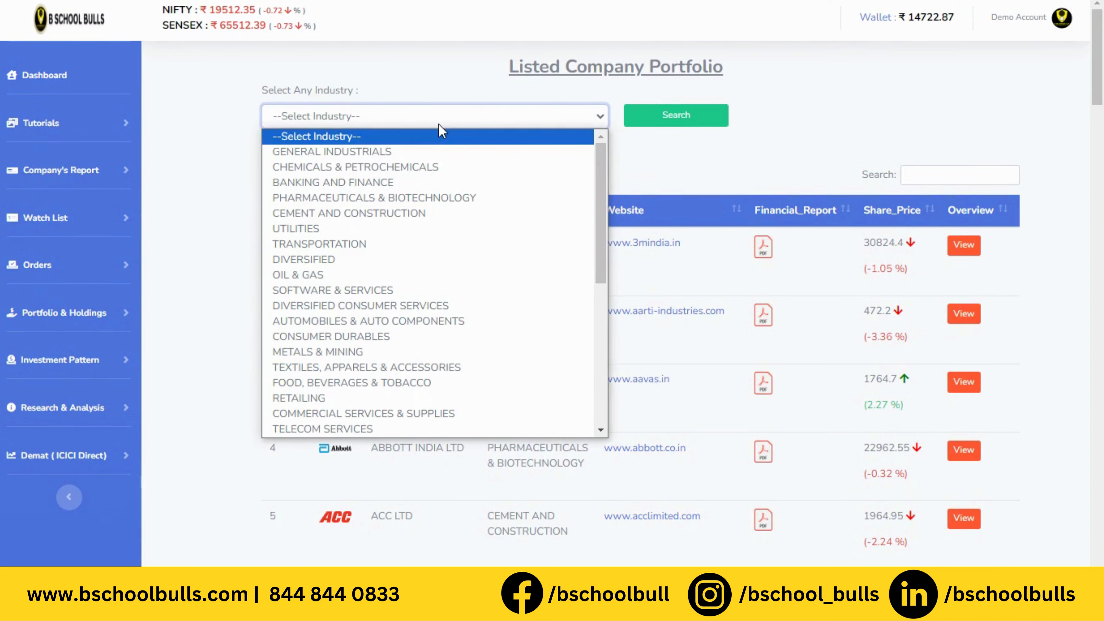
{"action": "left_click", "coordinate": [443, 183]}
{"action": "left_click", "coordinate": [680, 124]}
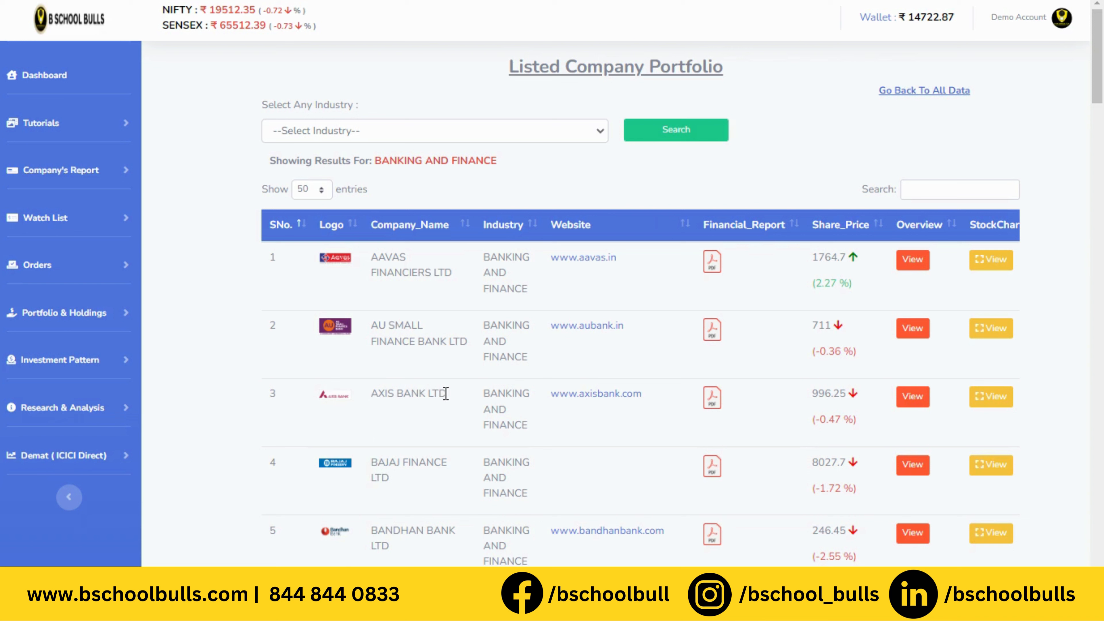
Step: Look through the banking and finance companies, and view and close the yearly financial reports list for Bajaj Finance Ltd
{"action": "scroll", "coordinate": [444, 392], "scroll_direction": "down", "scroll_amount": 2}
{"action": "scroll", "coordinate": [443, 390], "scroll_direction": "up", "scroll_amount": 2}
{"action": "left_click_drag", "start_coordinate": [372, 261], "coordinate": [455, 278]}
{"action": "scroll", "coordinate": [456, 280], "scroll_direction": "down", "scroll_amount": 10}
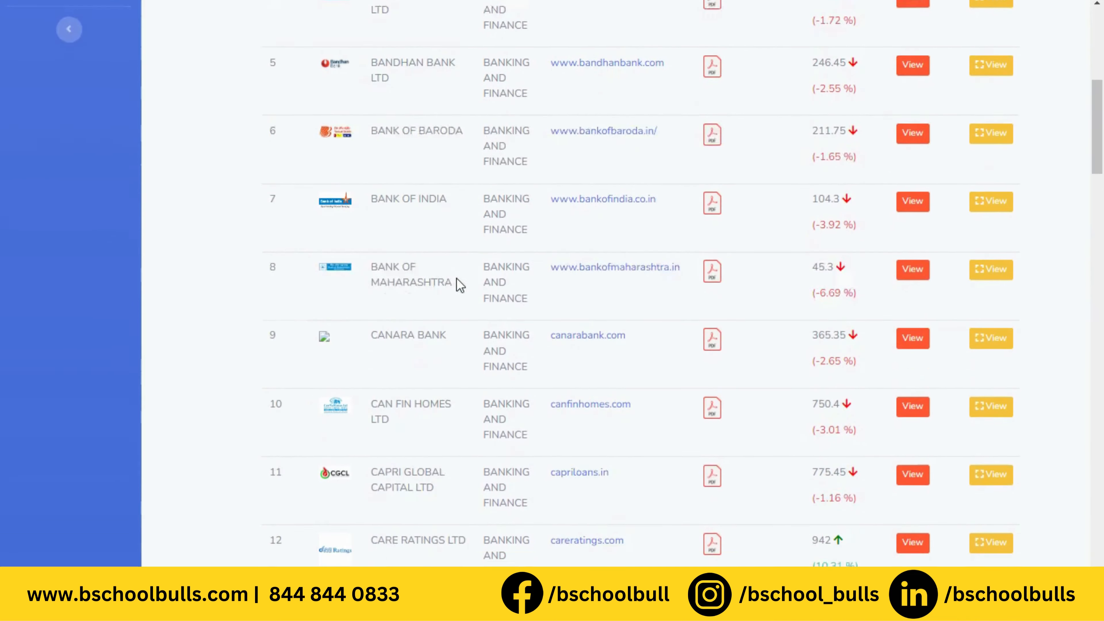
{"action": "scroll", "coordinate": [460, 285], "scroll_direction": "down", "scroll_amount": 1}
{"action": "left_click_drag", "start_coordinate": [369, 417], "coordinate": [443, 441]}
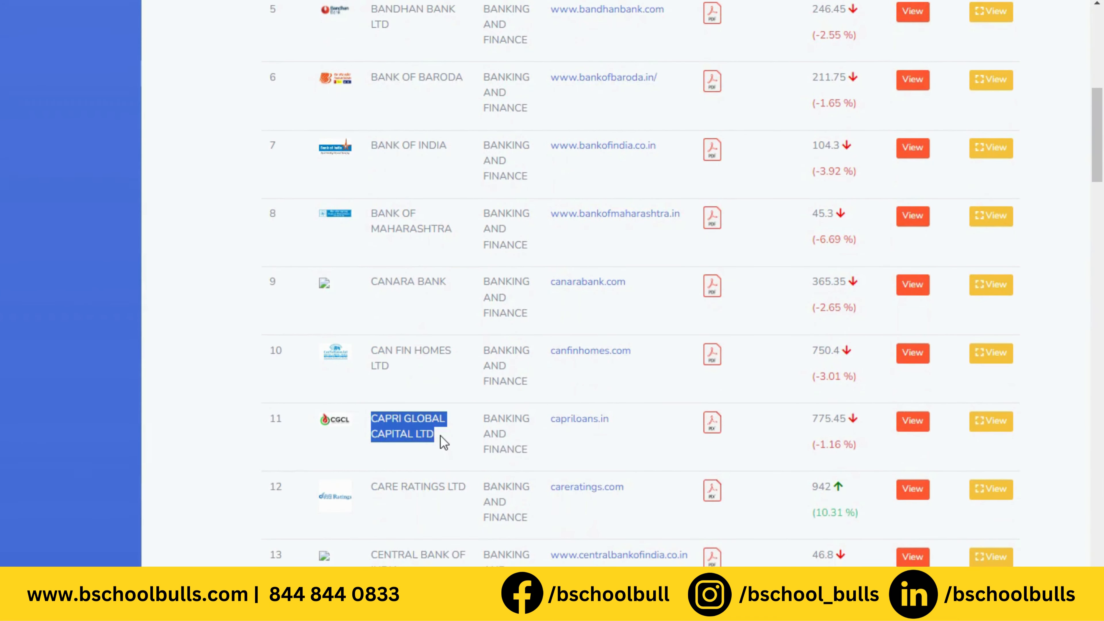
{"action": "scroll", "coordinate": [443, 440], "scroll_direction": "up", "scroll_amount": 10}
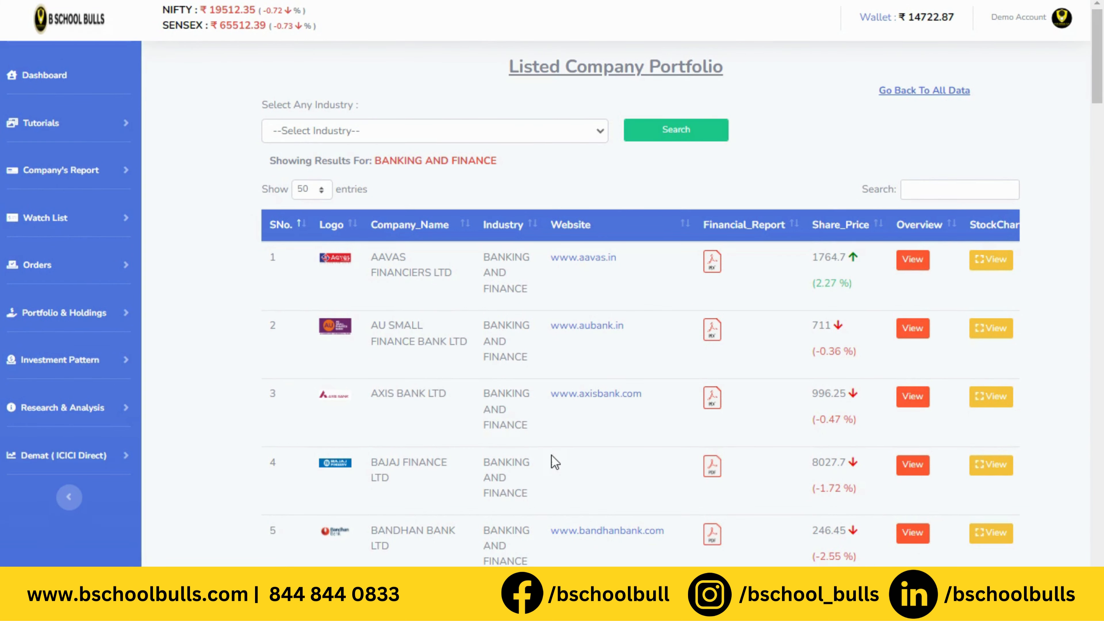
{"action": "left_click", "coordinate": [712, 472]}
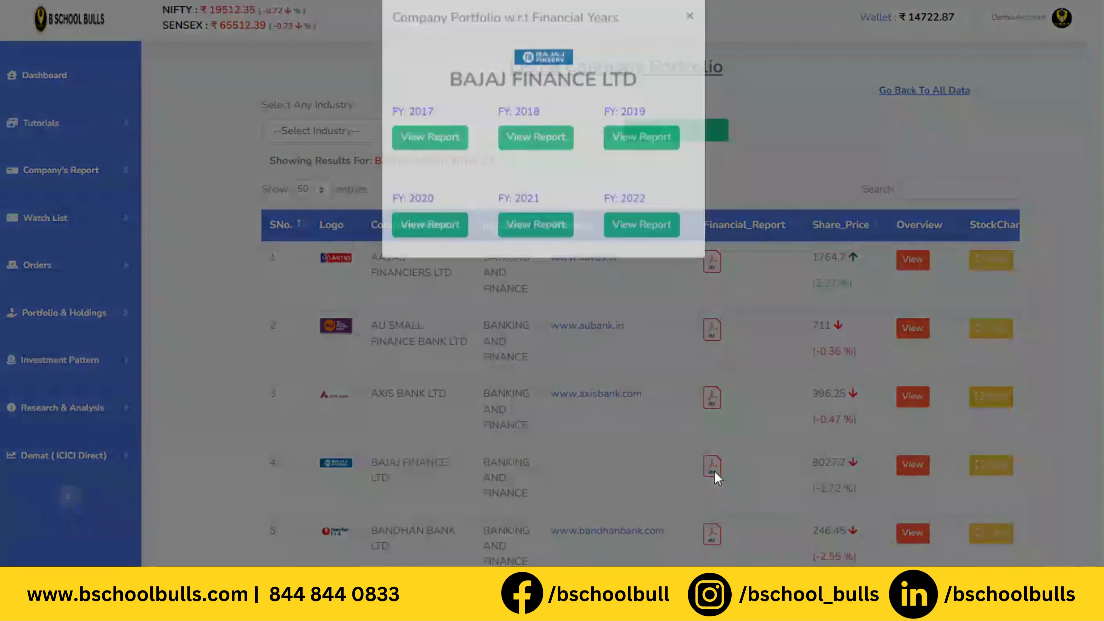
{"action": "left_click", "coordinate": [689, 31]}
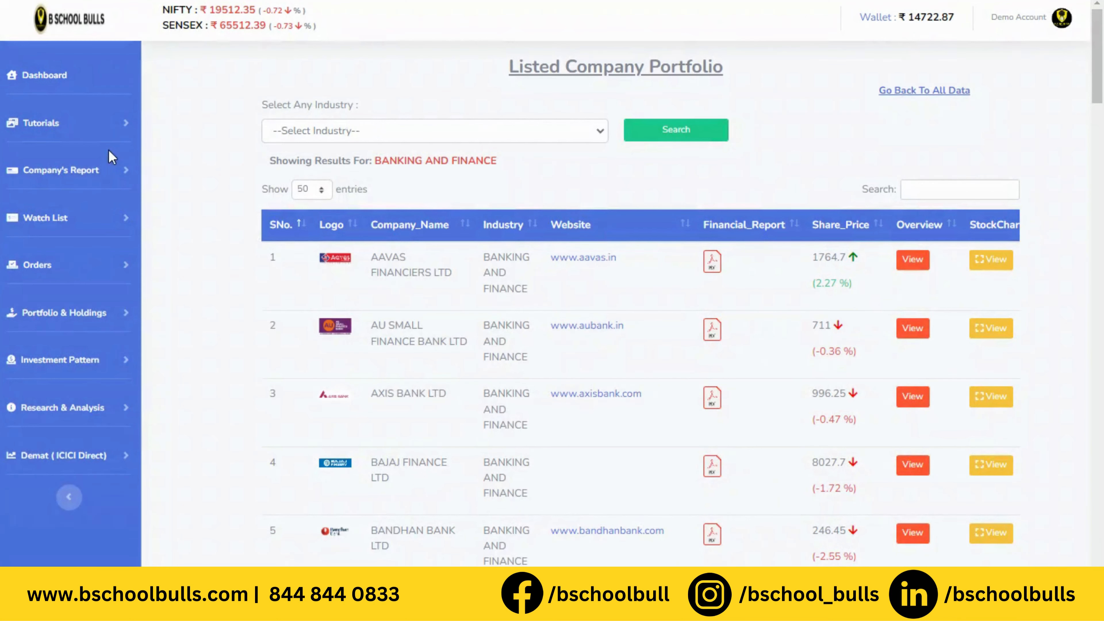
Step: Open the Recommend Company form and examine its company name and company website fields
{"action": "left_click", "coordinate": [109, 168]}
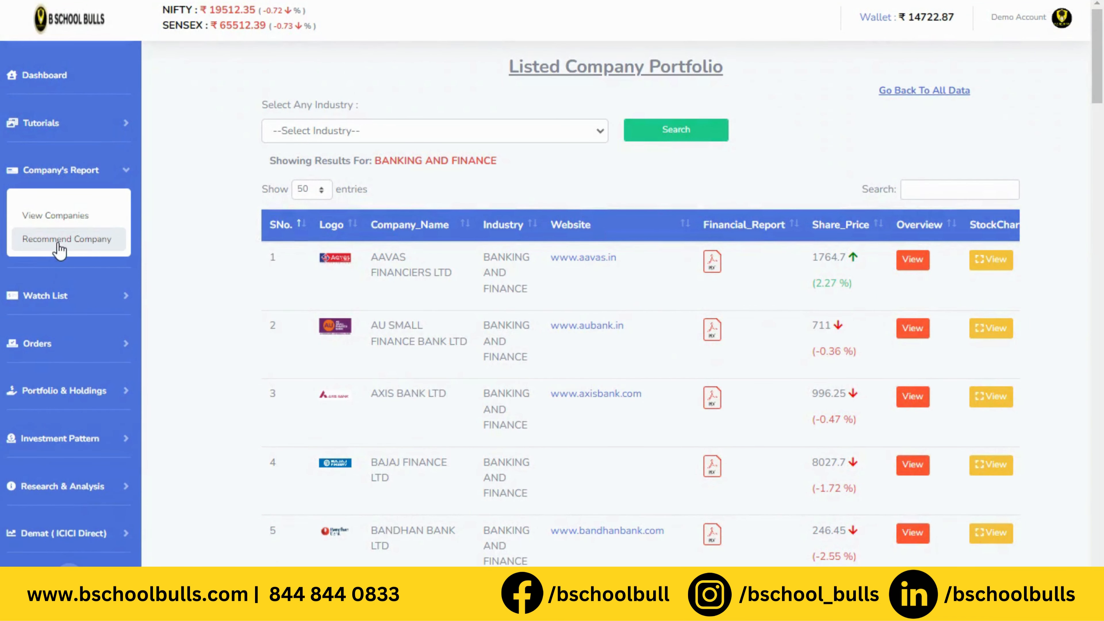
{"action": "left_click", "coordinate": [60, 250]}
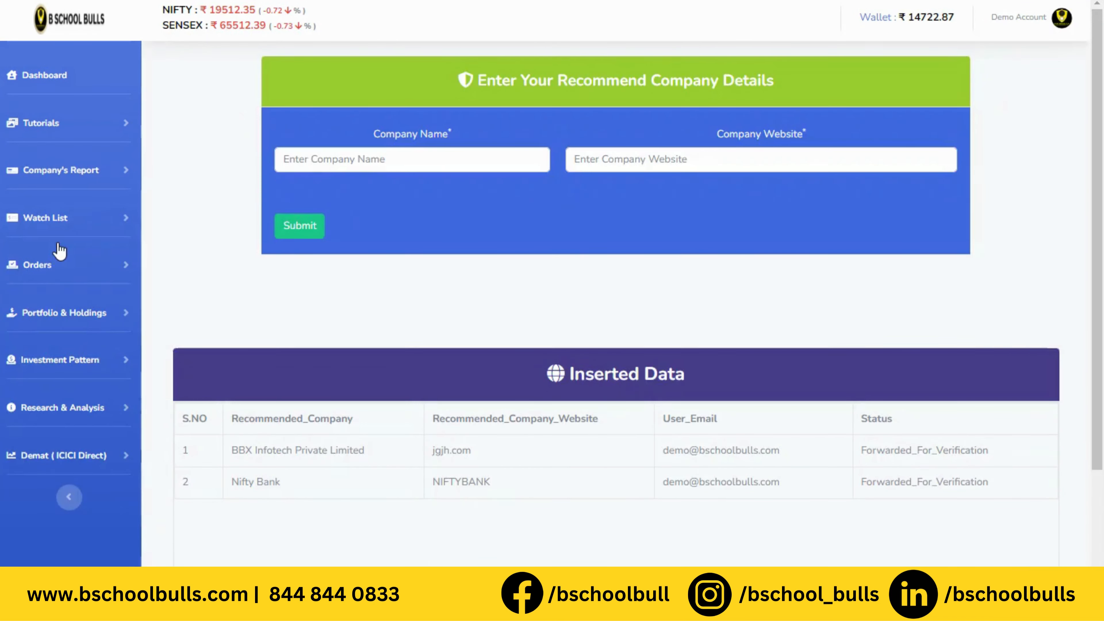
{"action": "left_click", "coordinate": [313, 167]}
{"action": "left_click", "coordinate": [627, 162]}
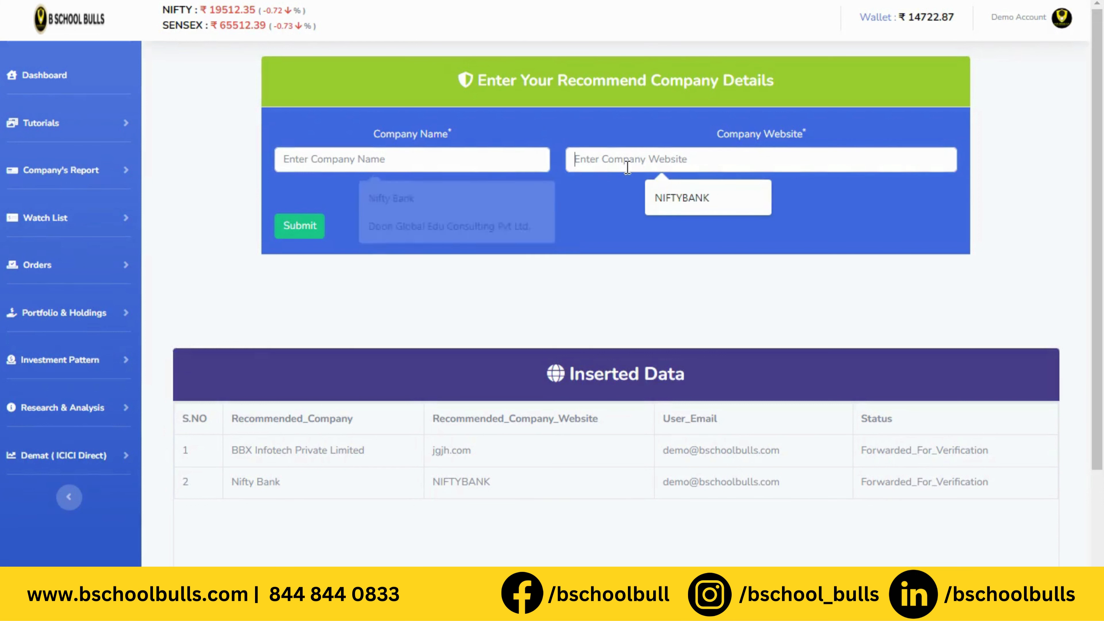
{"action": "left_click", "coordinate": [346, 265]}
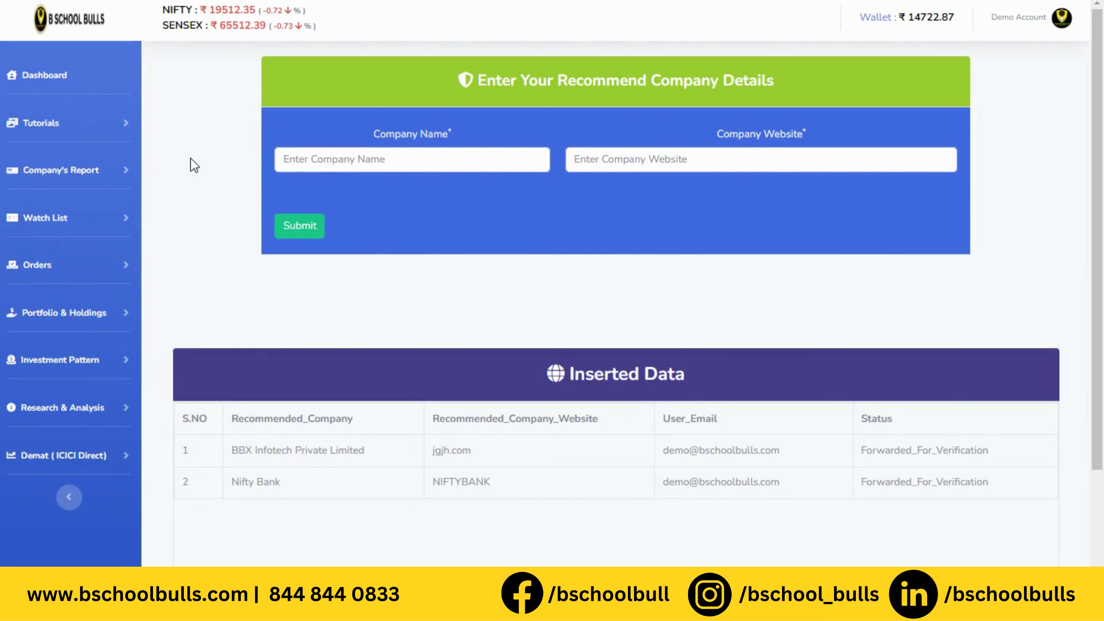
Step: Open the watchlist page, search stocks for "uti", and add Firstsource Solutions Ltd to Watchlist-1
{"action": "left_click", "coordinate": [100, 224]}
{"action": "left_click", "coordinate": [83, 266]}
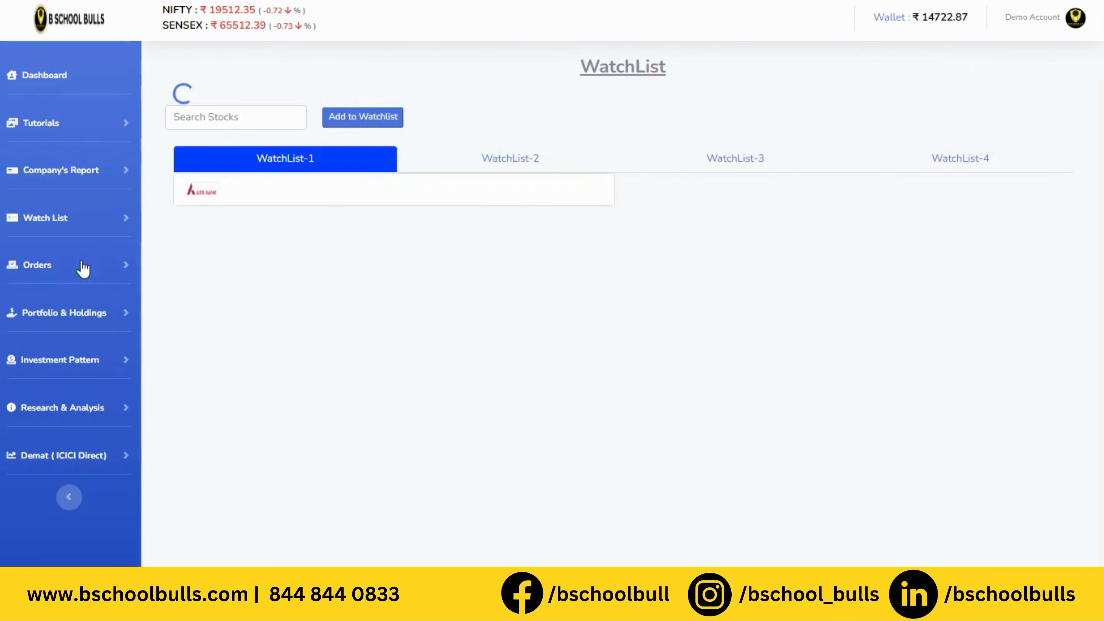
{"action": "left_click", "coordinate": [229, 101]}
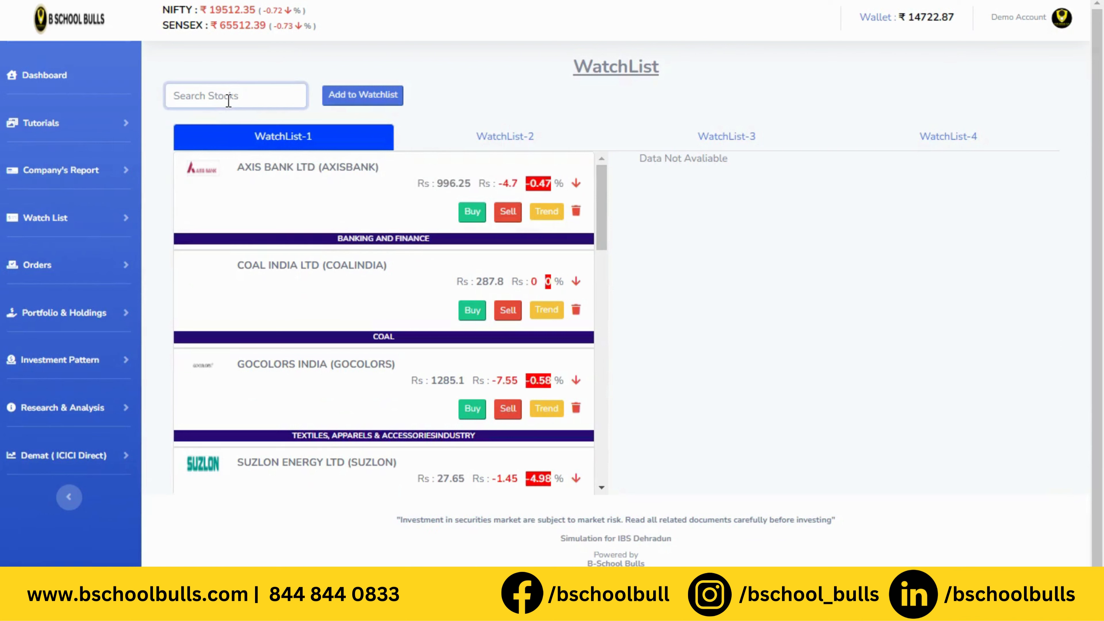
{"action": "type", "text": "uti"}
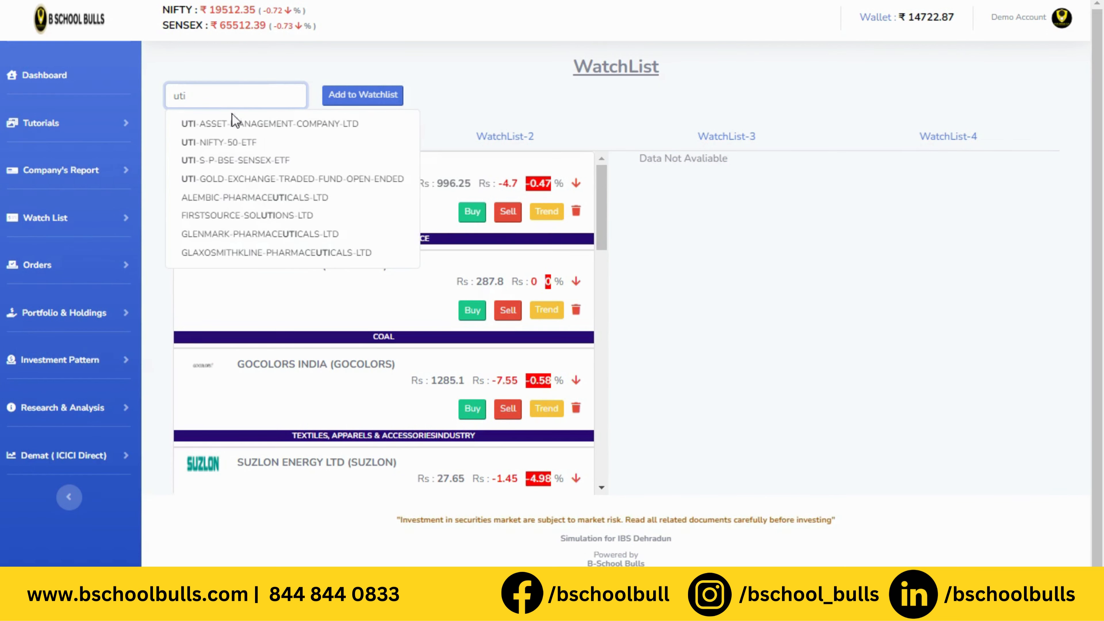
{"action": "left_click", "coordinate": [270, 215]}
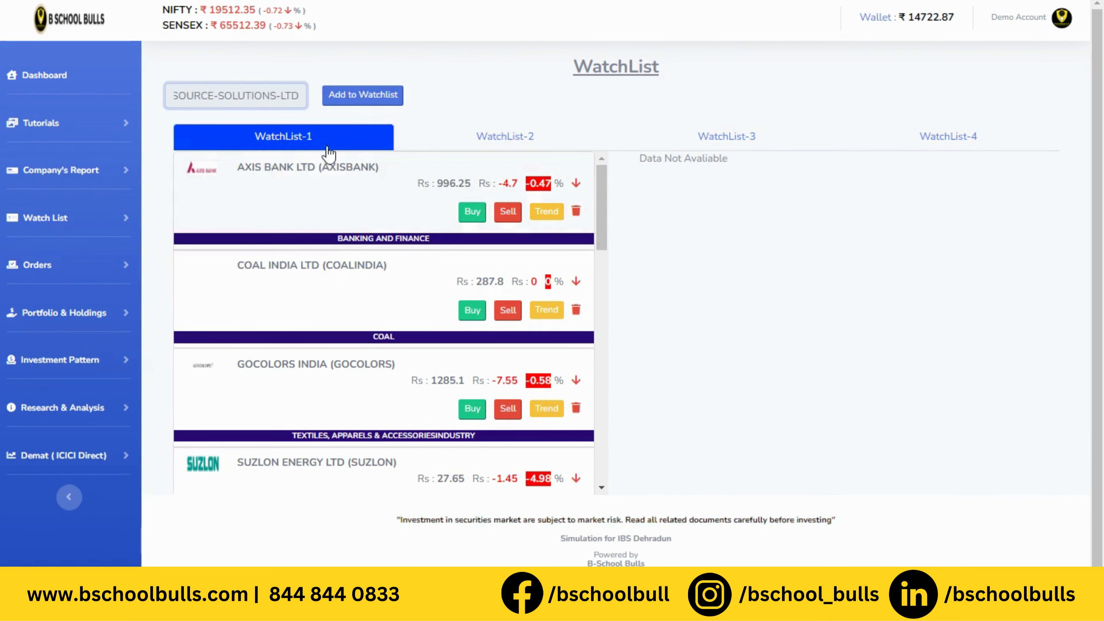
{"action": "left_click", "coordinate": [379, 97]}
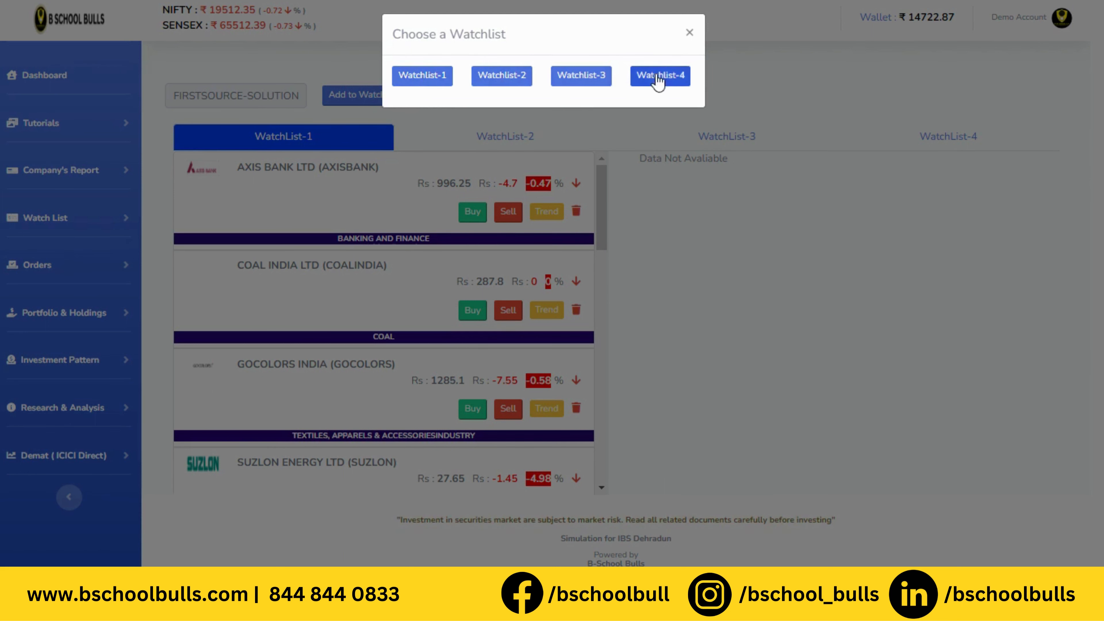
{"action": "left_click", "coordinate": [452, 80]}
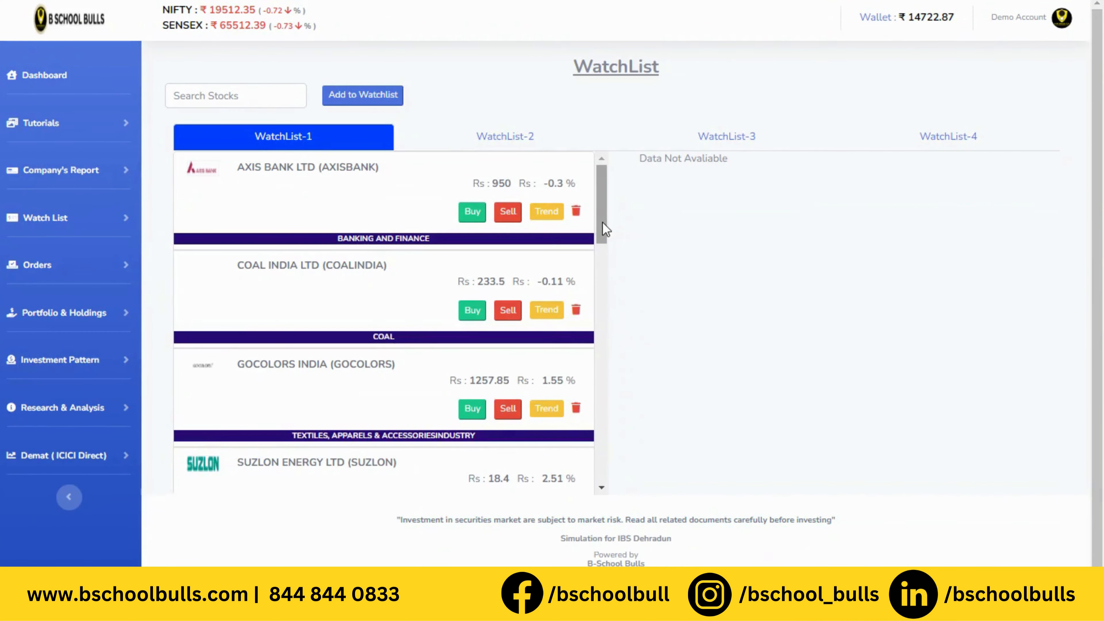
Step: Find Firstsource Solutions Ltd at the end of WatchList-1 and display its price trend chart
{"action": "left_click_drag", "start_coordinate": [607, 223], "coordinate": [583, 534]}
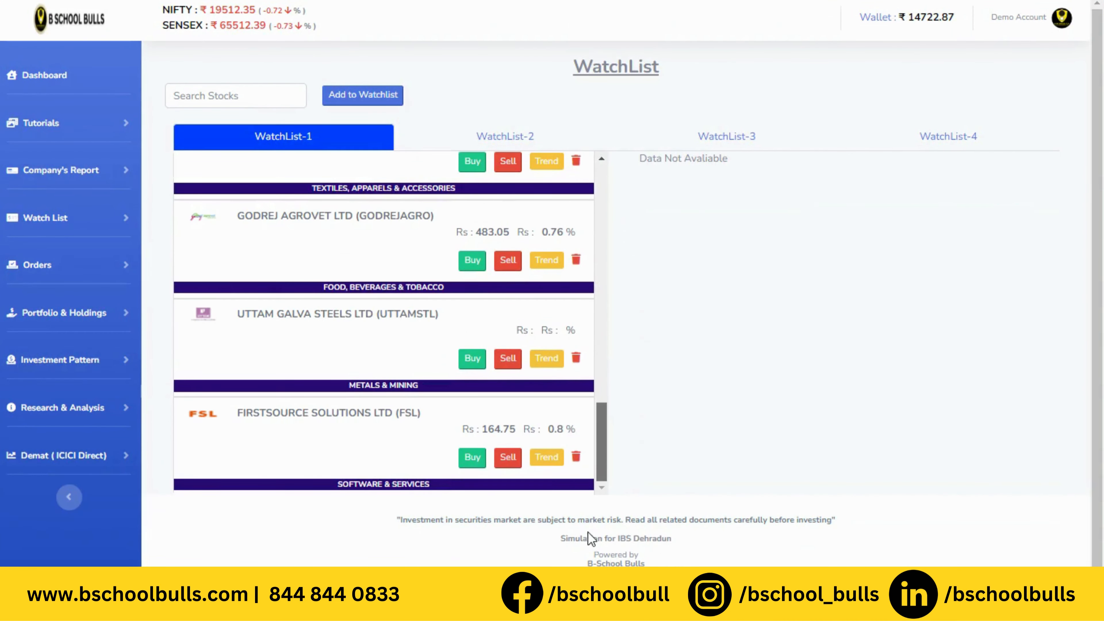
{"action": "double_click", "coordinate": [264, 413]}
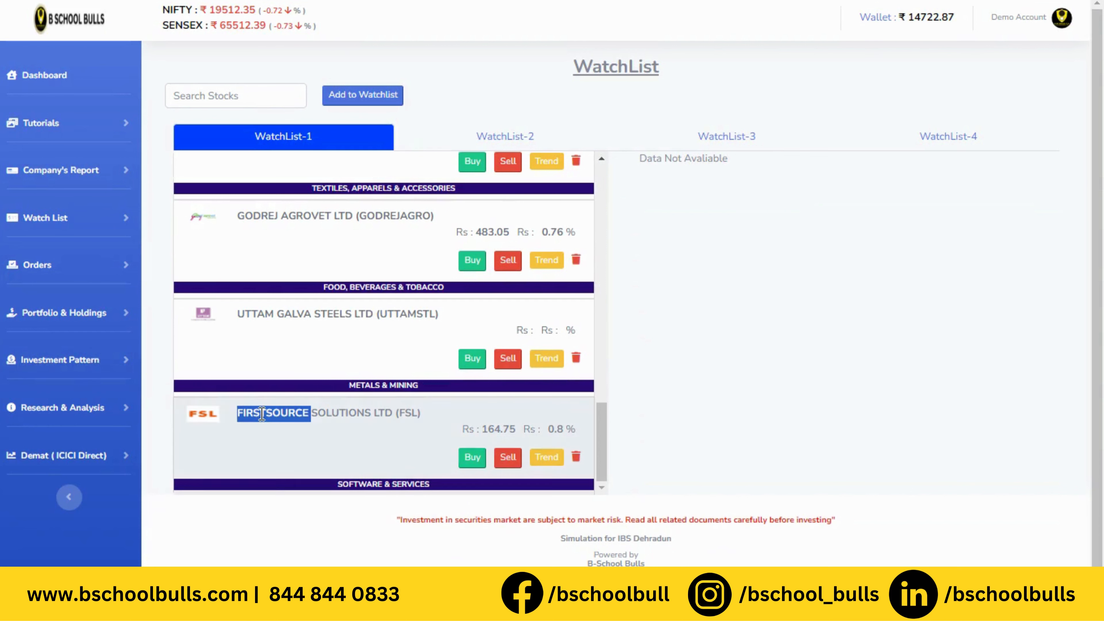
{"action": "left_click", "coordinate": [540, 459]}
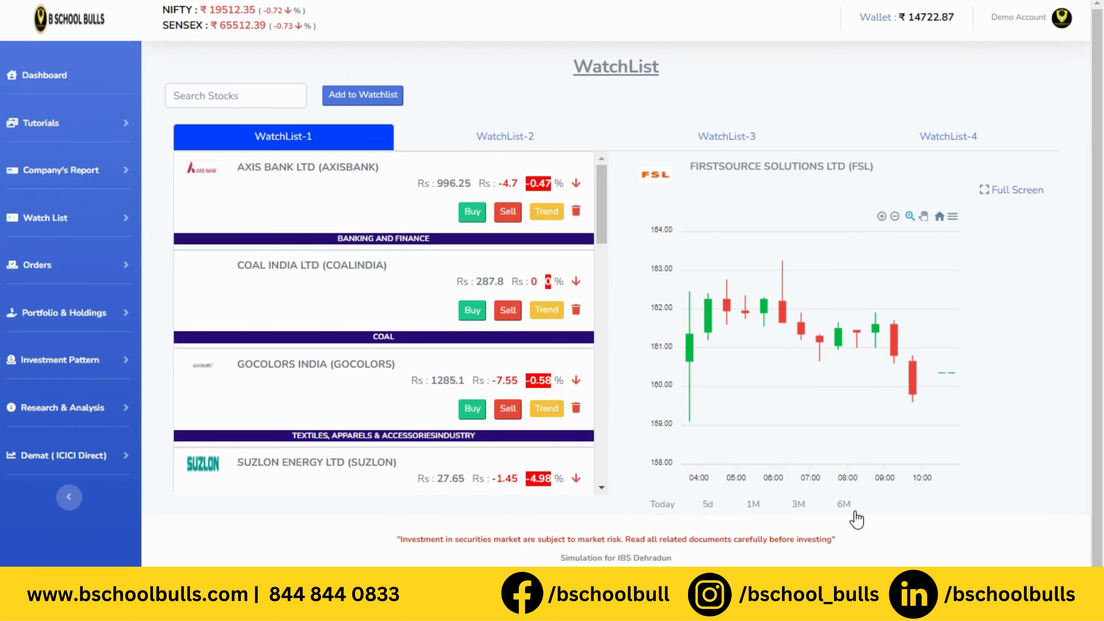
Step: Fill in a buy order for Axis Bank Ltd with quantity 2 and the reason "reason", and close it without placing it
{"action": "left_click", "coordinate": [473, 212]}
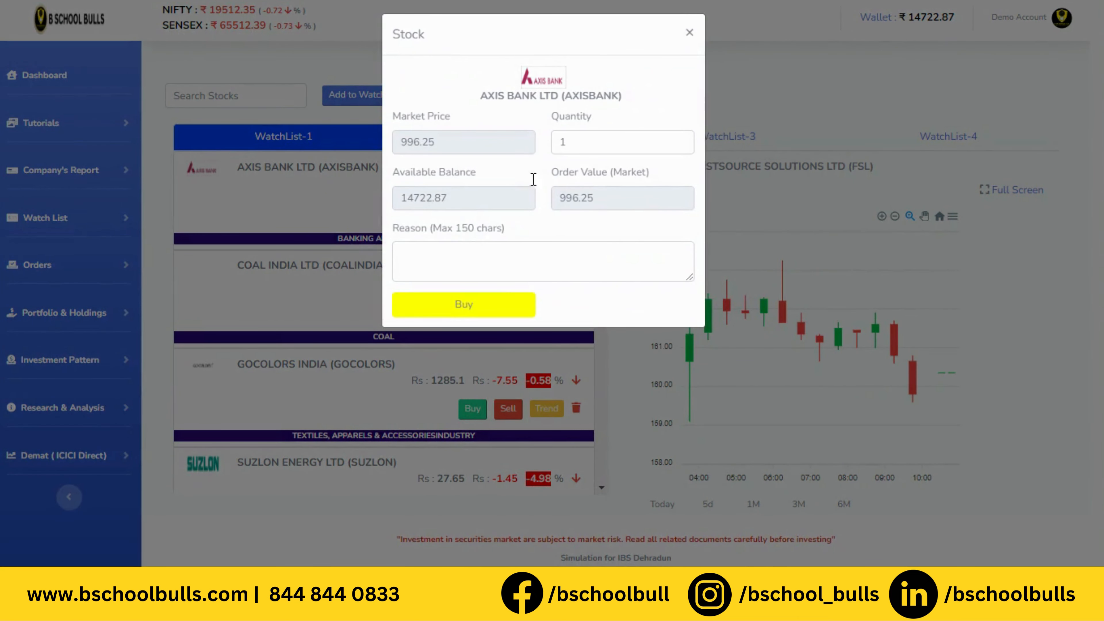
{"action": "left_click", "coordinate": [587, 150]}
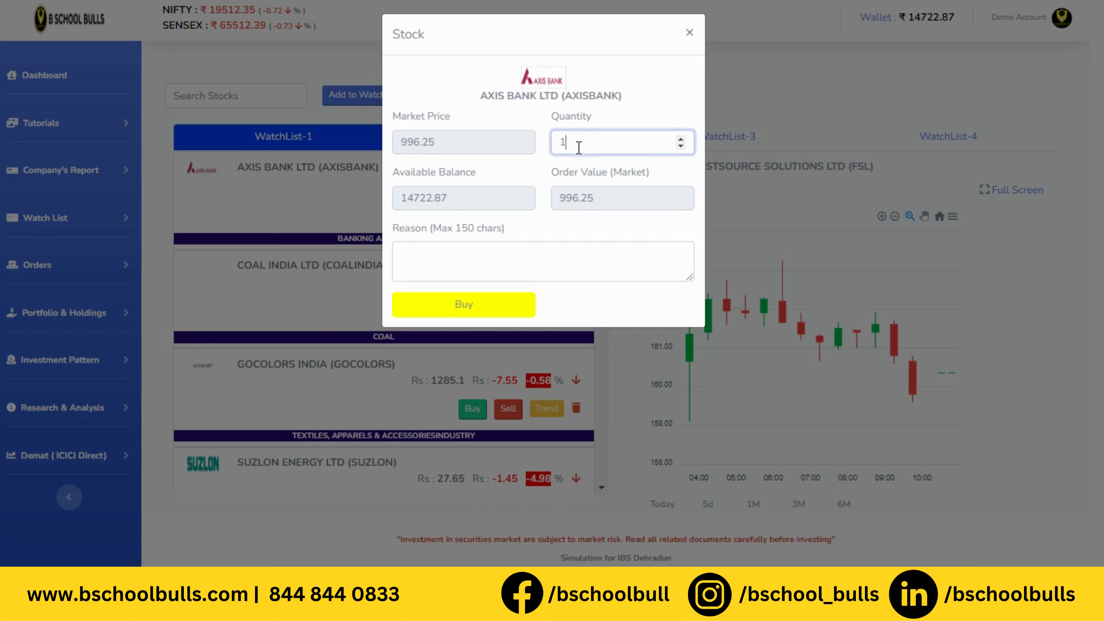
{"action": "key", "text": "BackSpace"}
{"action": "type", "text": "2"}
{"action": "left_click_drag", "start_coordinate": [398, 200], "coordinate": [461, 198]}
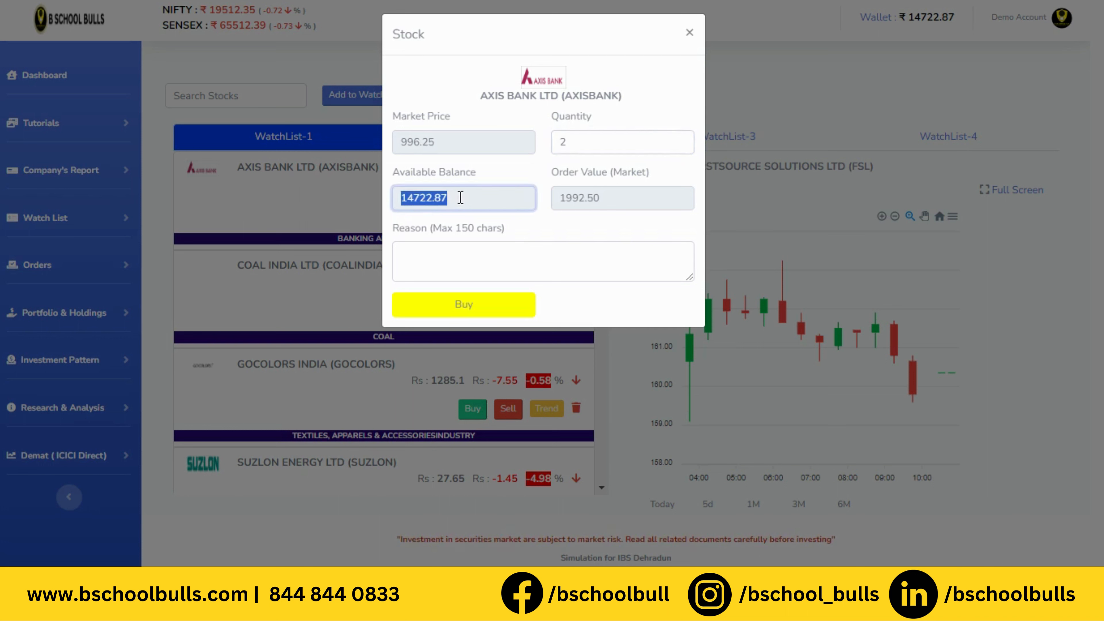
{"action": "left_click_drag", "start_coordinate": [600, 198], "coordinate": [559, 197]}
{"action": "left_click_drag", "start_coordinate": [471, 198], "coordinate": [414, 199]}
{"action": "left_click", "coordinate": [435, 253]}
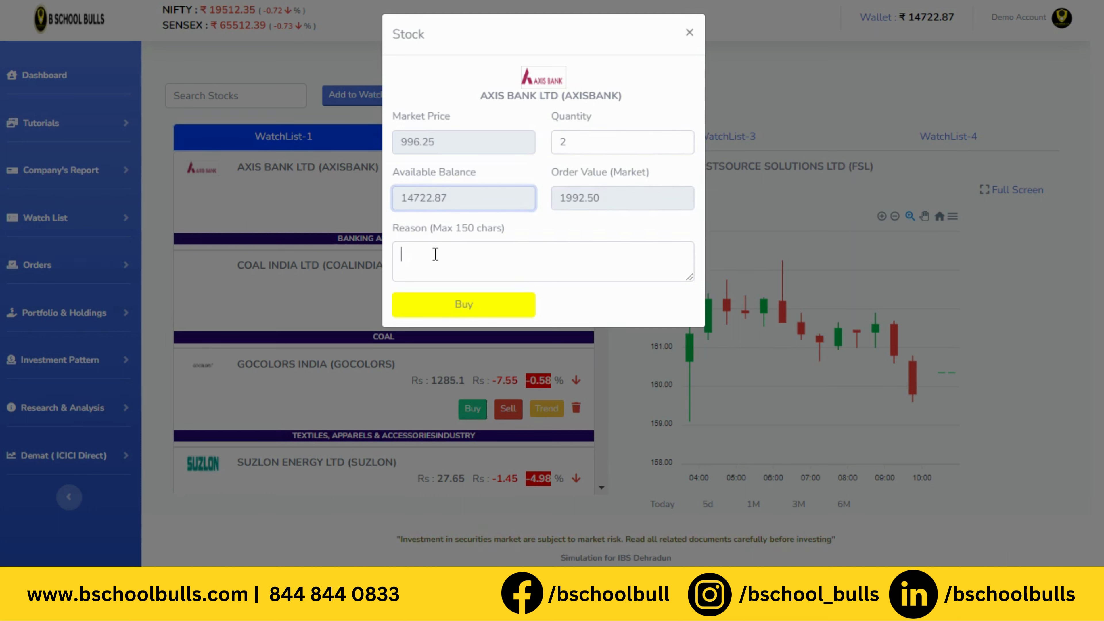
{"action": "type", "text": "reason"}
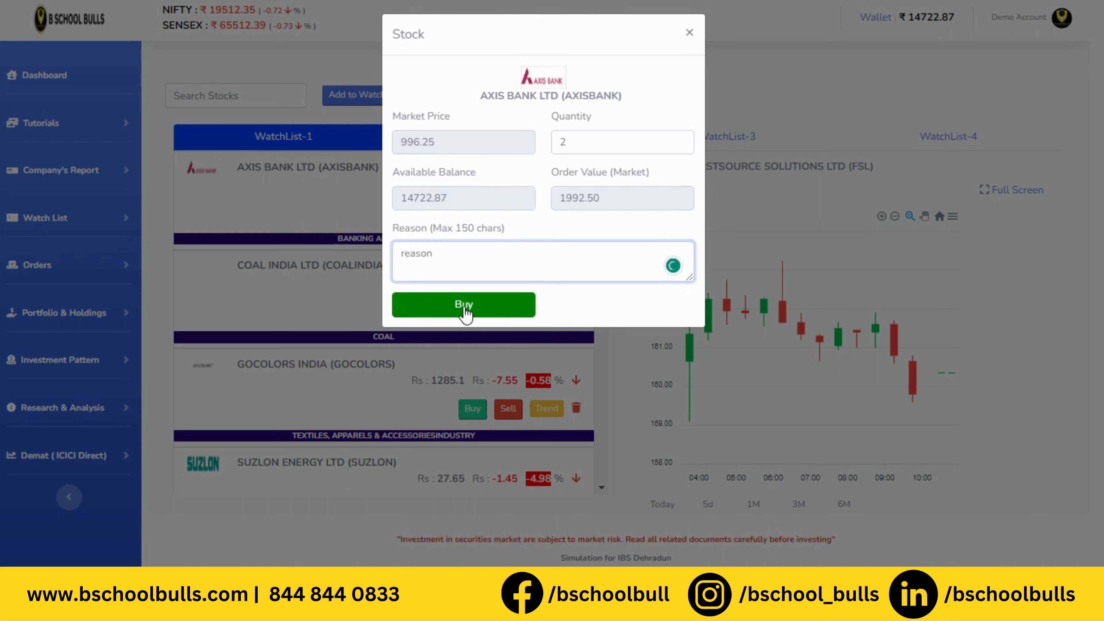
{"action": "left_click", "coordinate": [691, 33]}
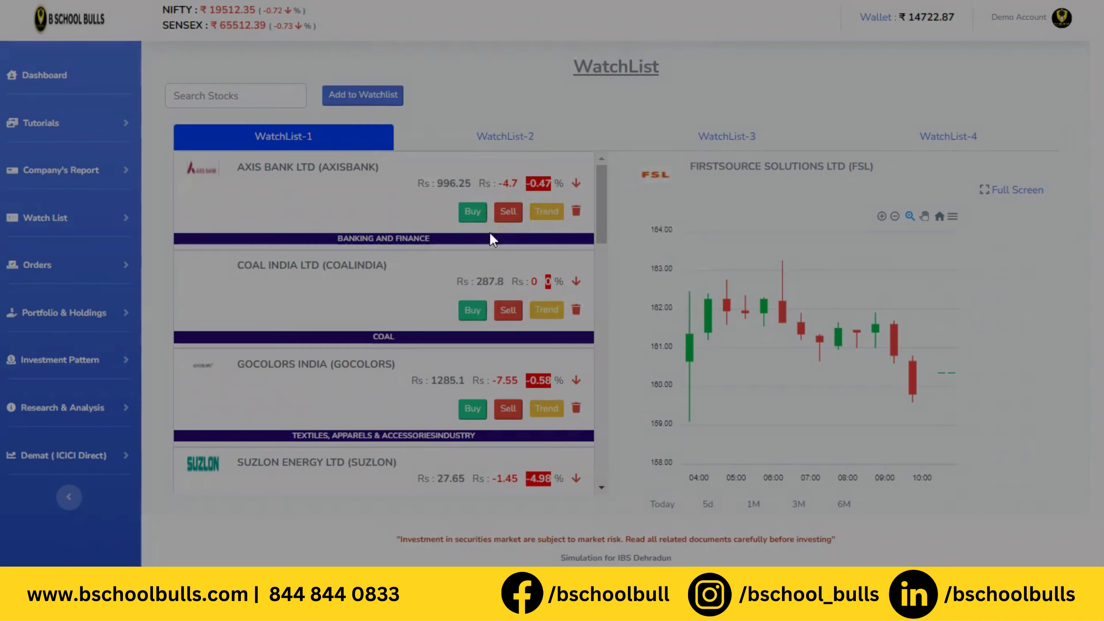
Step: Open the sell order form for Axis Bank Ltd, examine its quantity and reason fields, and close it without selling
{"action": "left_click", "coordinate": [508, 212]}
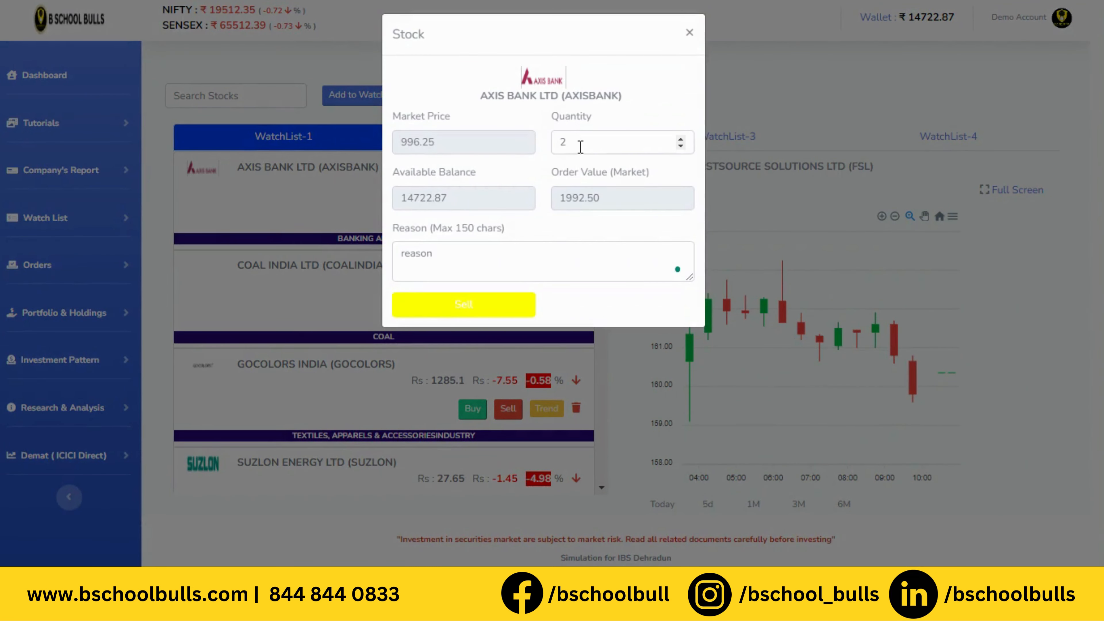
{"action": "left_click", "coordinate": [581, 147]}
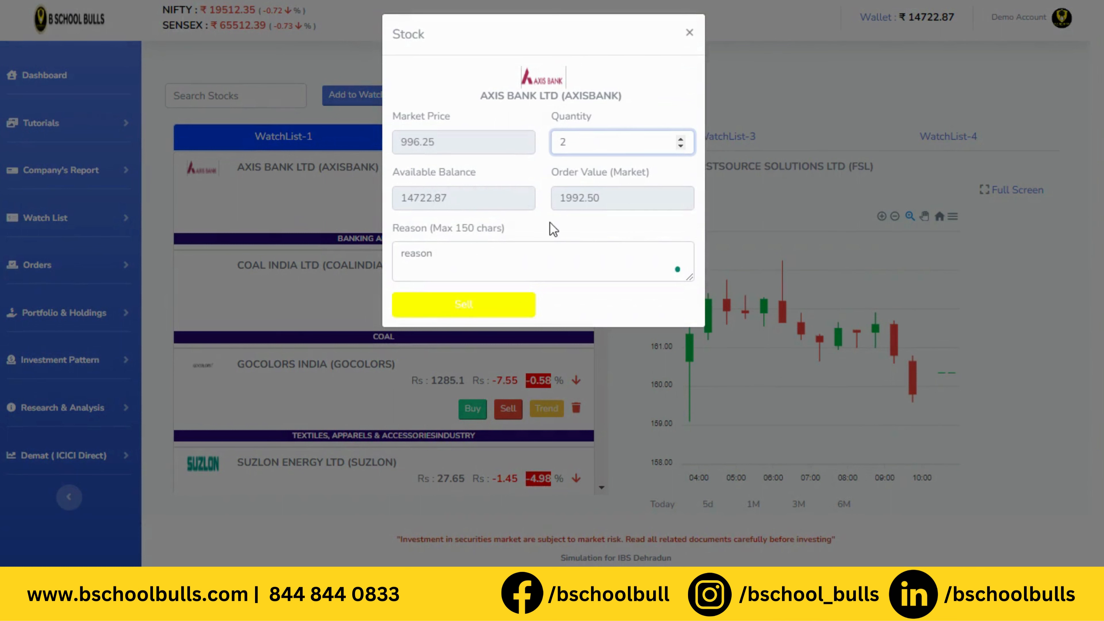
{"action": "left_click_drag", "start_coordinate": [402, 253], "coordinate": [445, 253]}
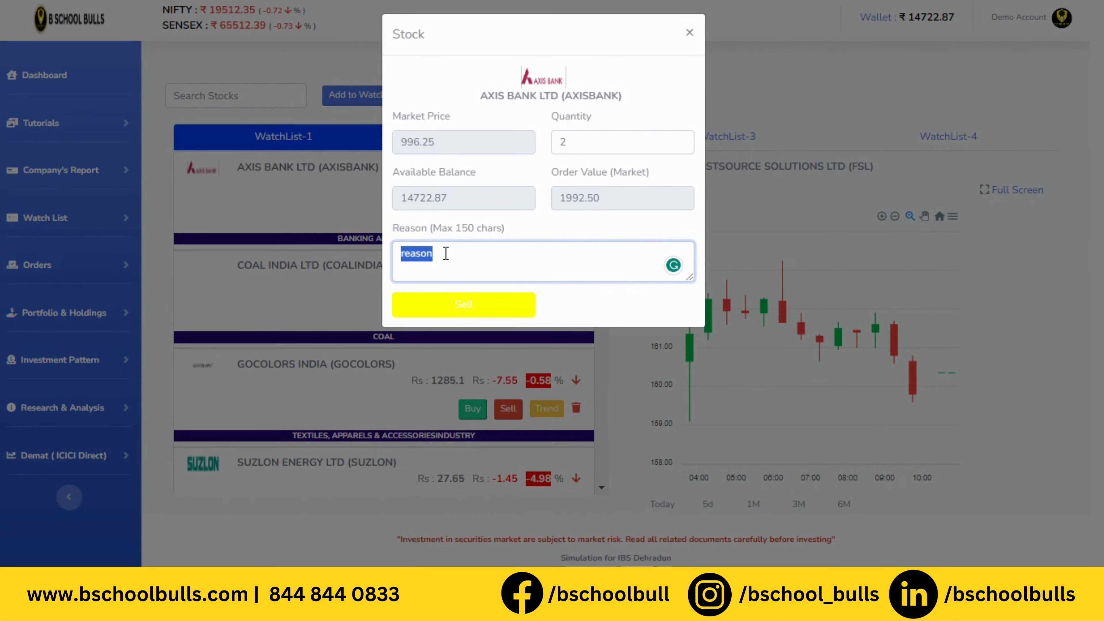
{"action": "left_click", "coordinate": [456, 264]}
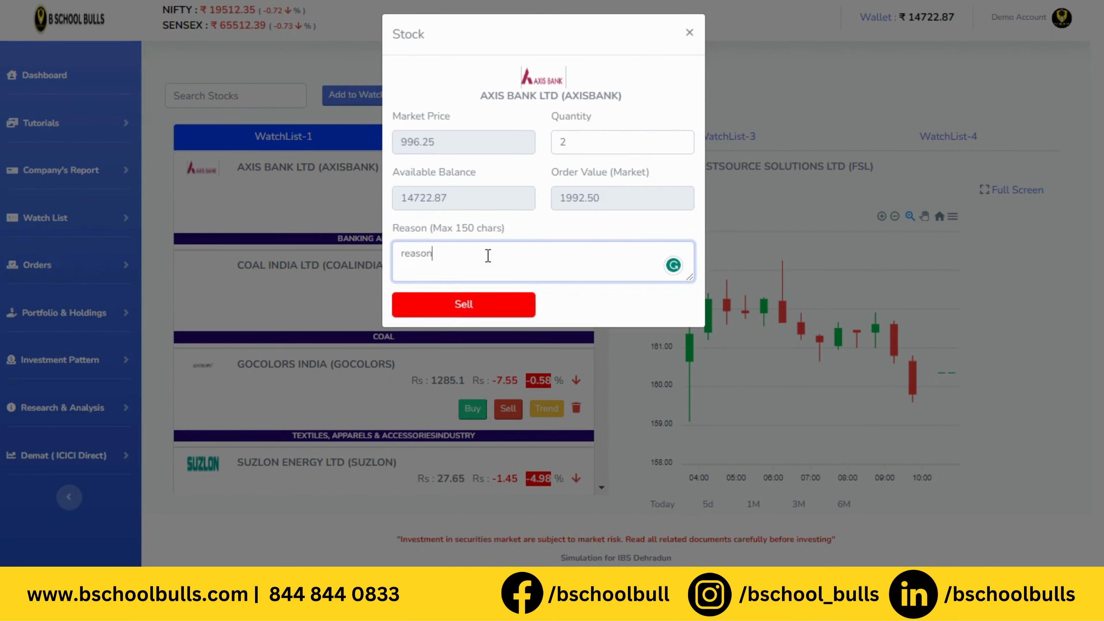
{"action": "left_click", "coordinate": [685, 37]}
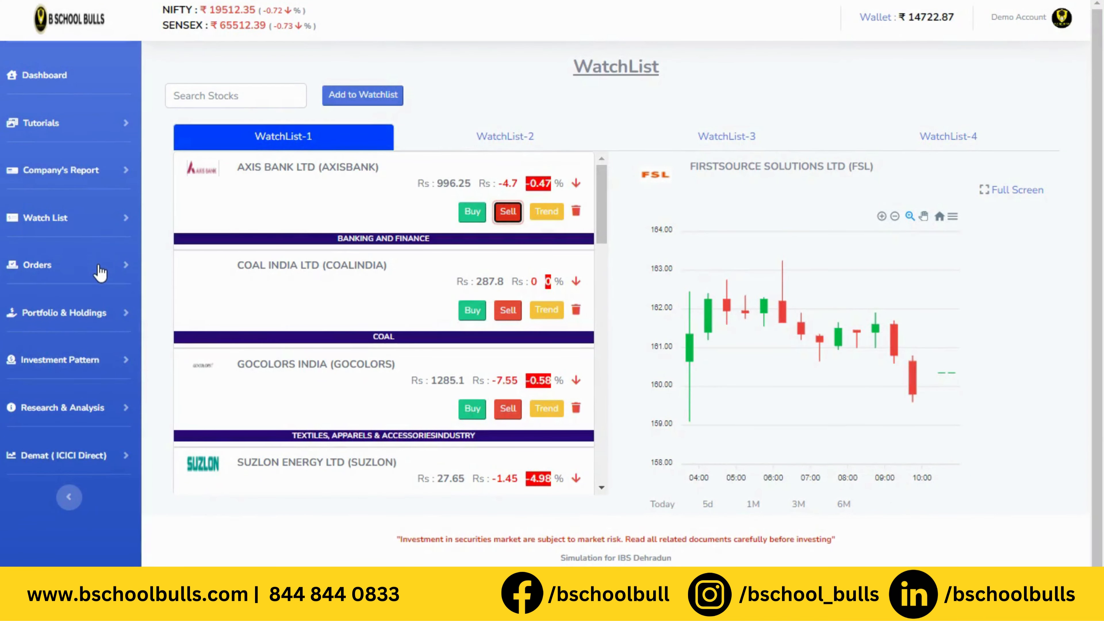
Step: Open the executed orders and examine the second entry's date, time, stock, quantity, order value, brokerage and order total
{"action": "left_click", "coordinate": [100, 273]}
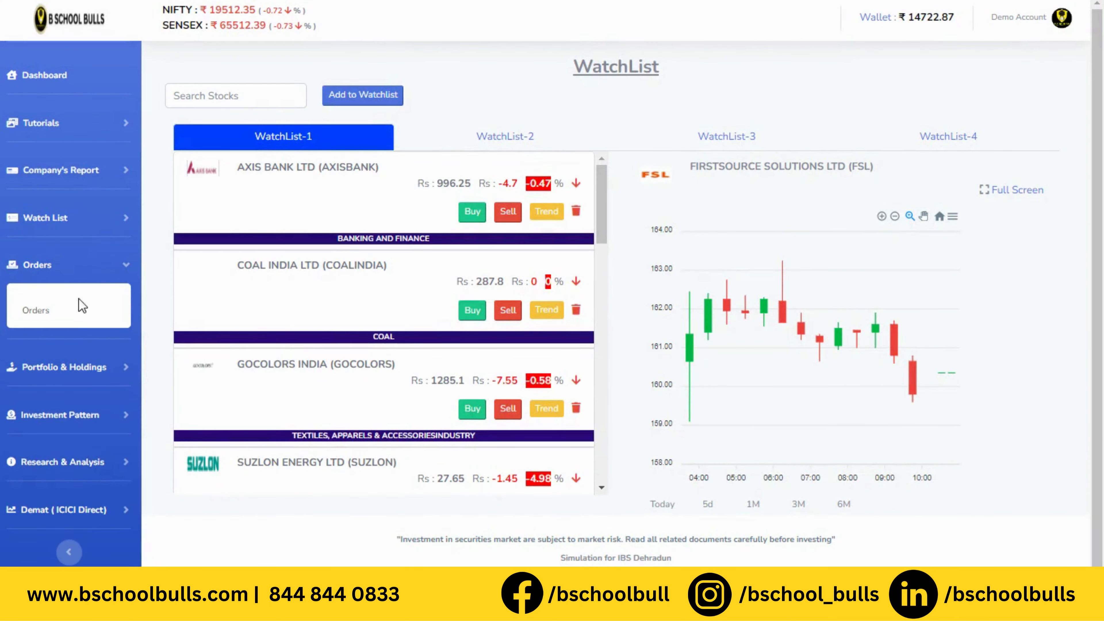
{"action": "left_click", "coordinate": [78, 314]}
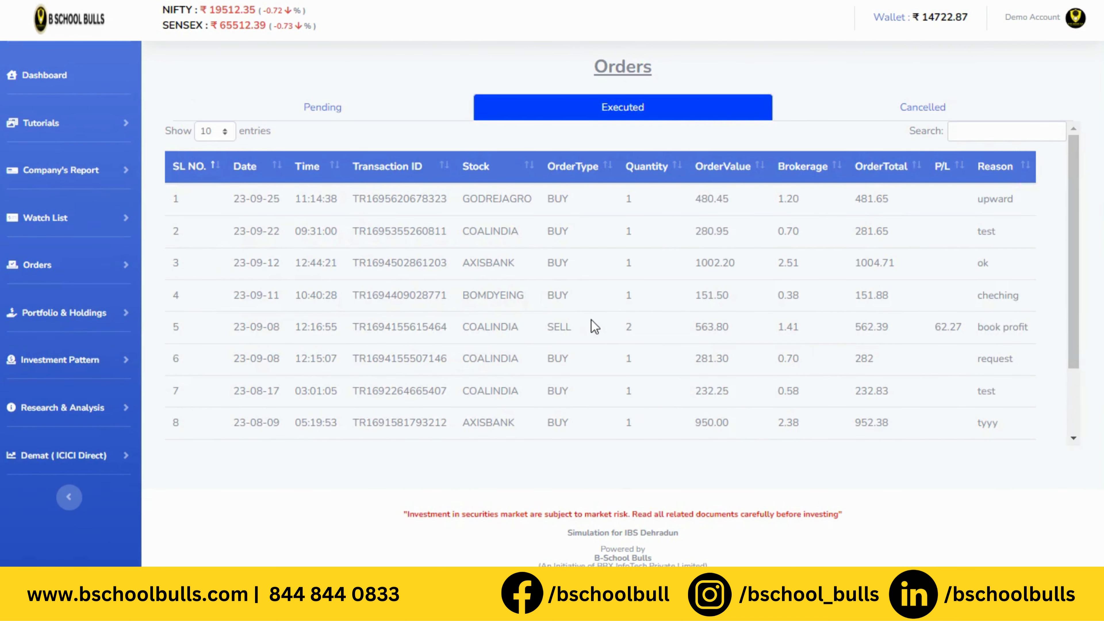
{"action": "left_click_drag", "start_coordinate": [235, 236], "coordinate": [344, 237]}
{"action": "left_click_drag", "start_coordinate": [462, 232], "coordinate": [533, 231]}
{"action": "left_click_drag", "start_coordinate": [624, 237], "coordinate": [789, 238]}
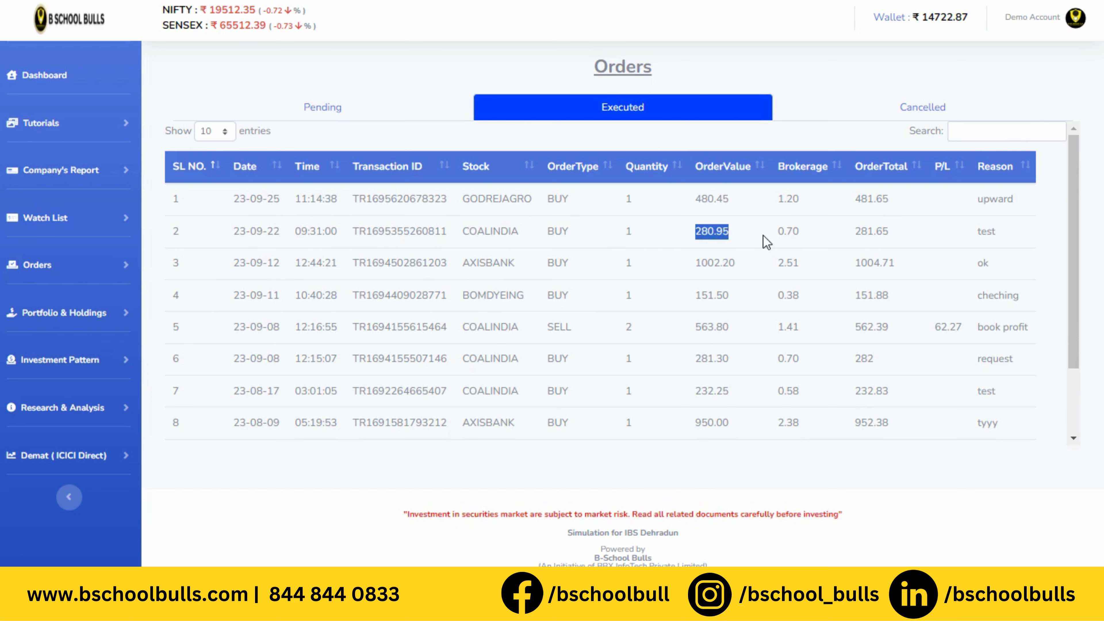
{"action": "double_click", "coordinate": [790, 231]}
{"action": "double_click", "coordinate": [863, 231]}
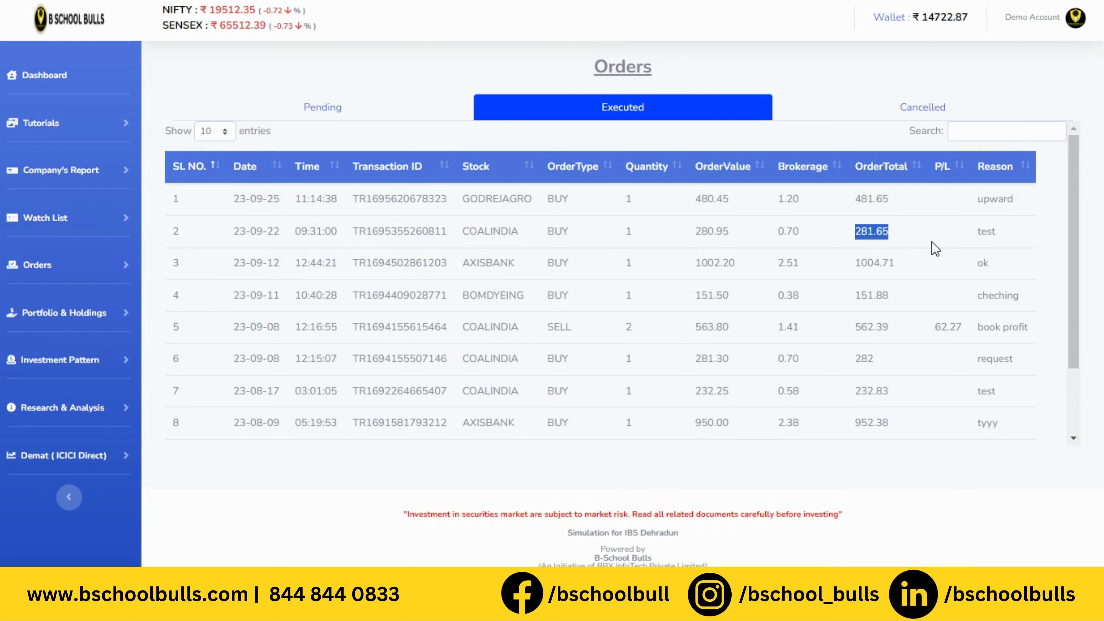
Step: Examine the profit/loss, reason and brokerage of the executed COALINDIA sell order
{"action": "double_click", "coordinate": [944, 327]}
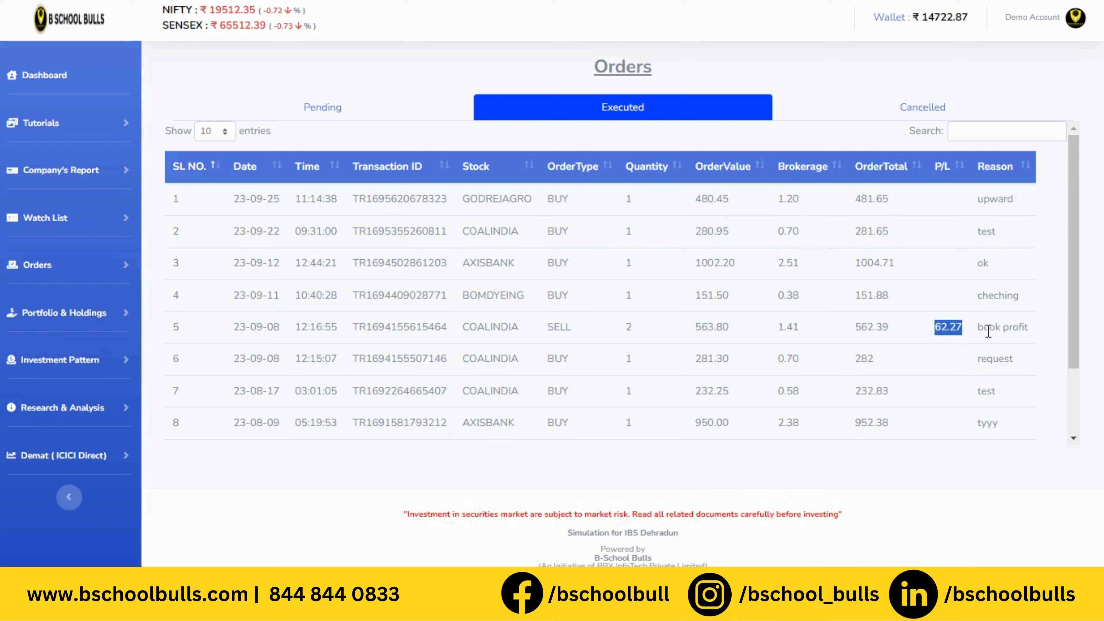
{"action": "left_click_drag", "start_coordinate": [975, 331], "coordinate": [1038, 339]}
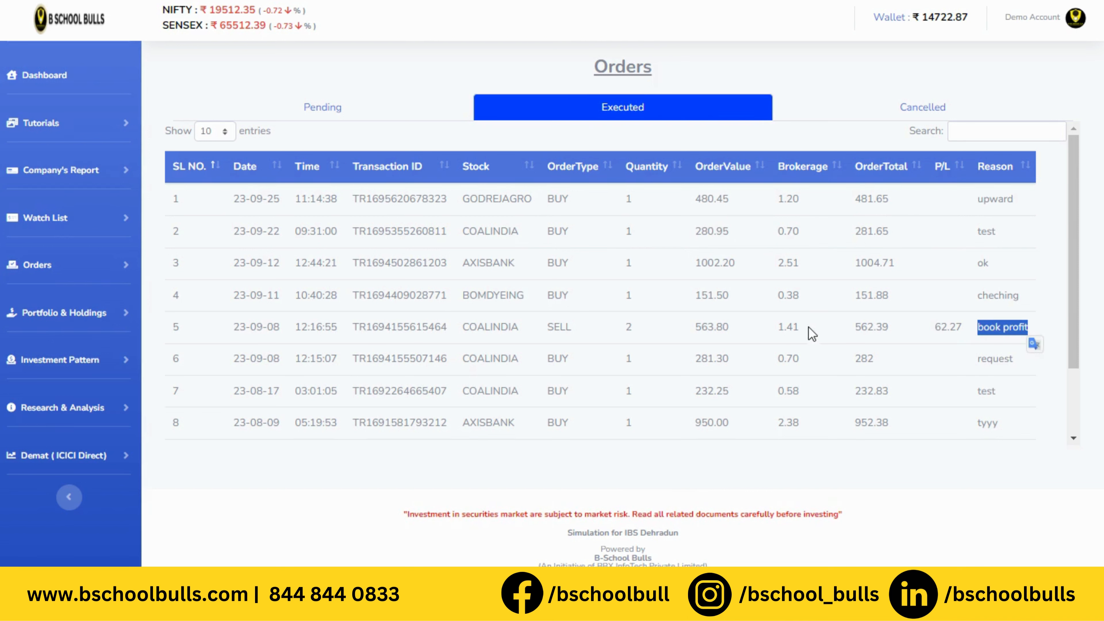
{"action": "left_click_drag", "start_coordinate": [804, 332], "coordinate": [777, 331]}
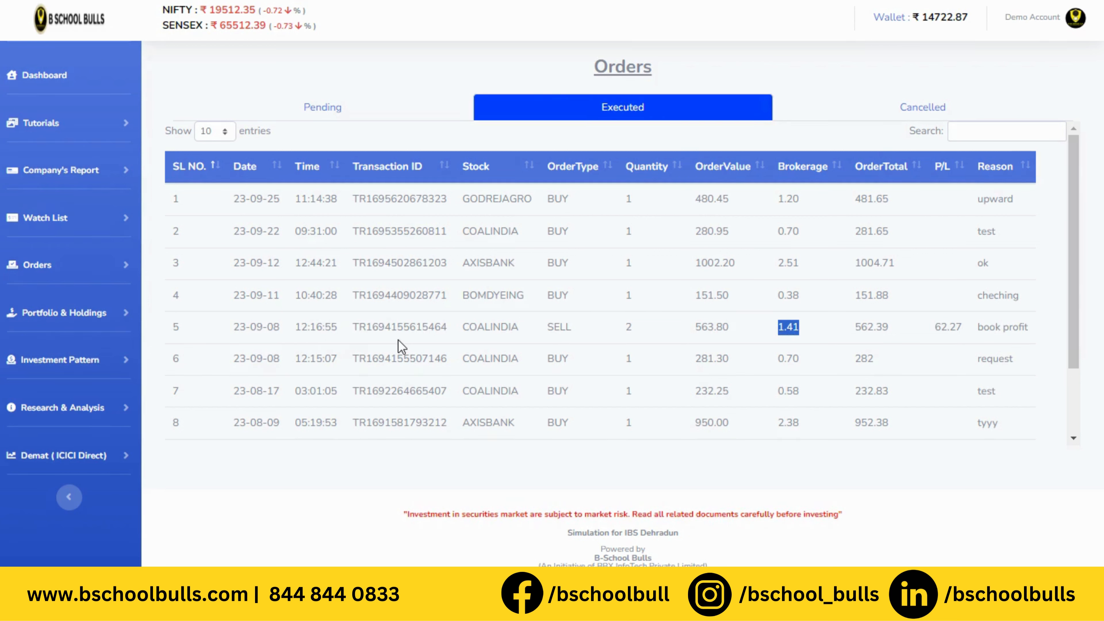
Step: Open the stock holdings and examine the portfolio's total invested amount, current value, unrealised P/L and booked profit/loss
{"action": "left_click", "coordinate": [59, 322]}
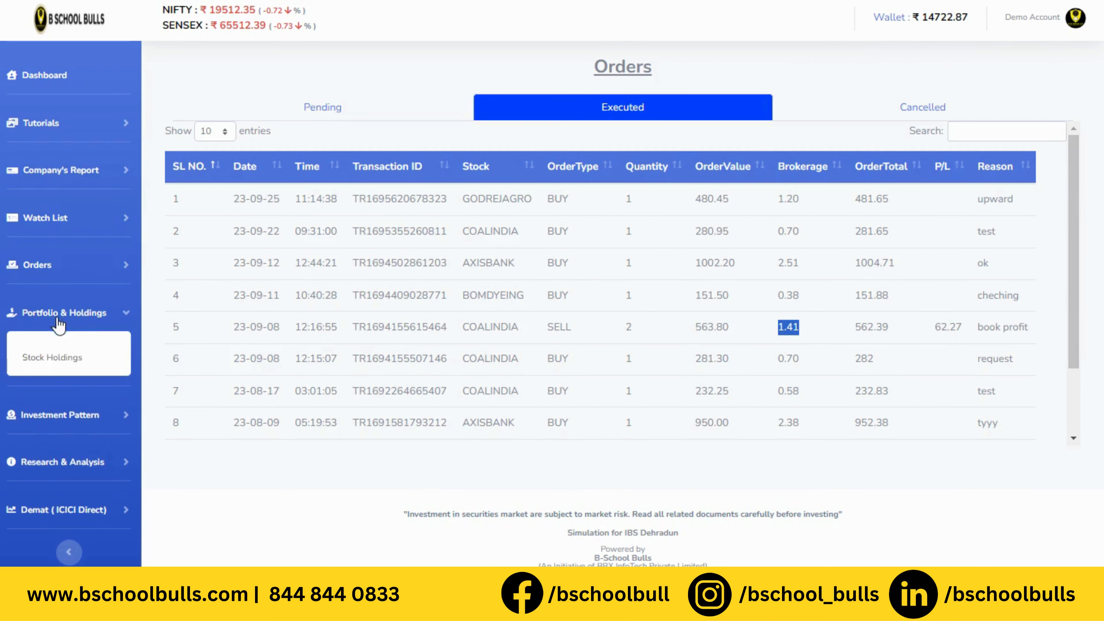
{"action": "left_click", "coordinate": [62, 360]}
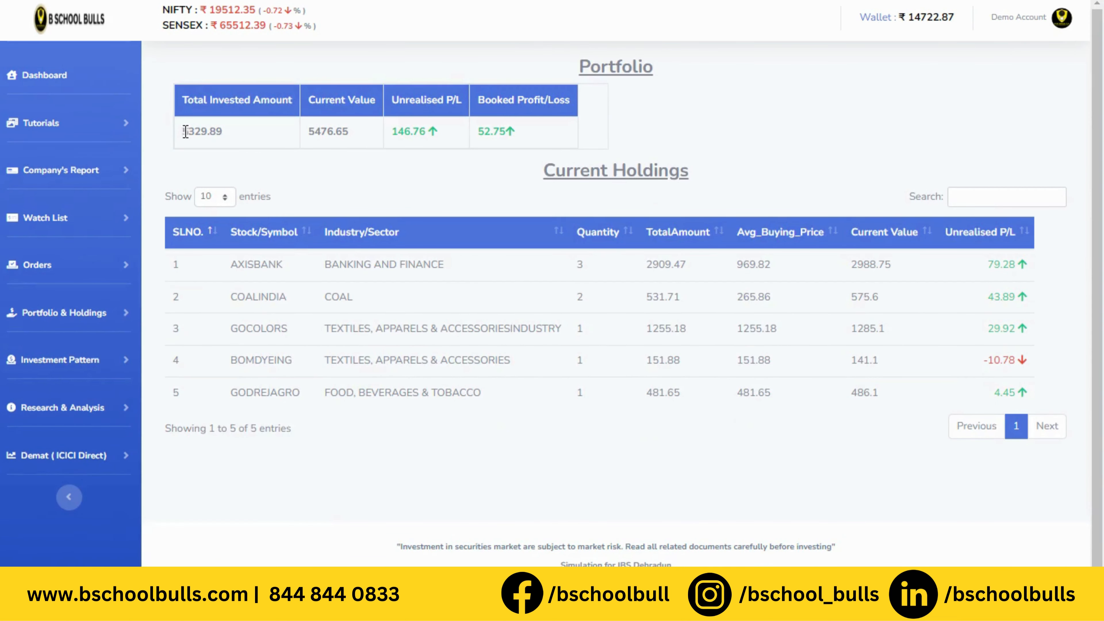
{"action": "left_click_drag", "start_coordinate": [183, 132], "coordinate": [236, 136]}
{"action": "left_click", "coordinate": [312, 136]}
{"action": "left_click_drag", "start_coordinate": [310, 131], "coordinate": [437, 135]}
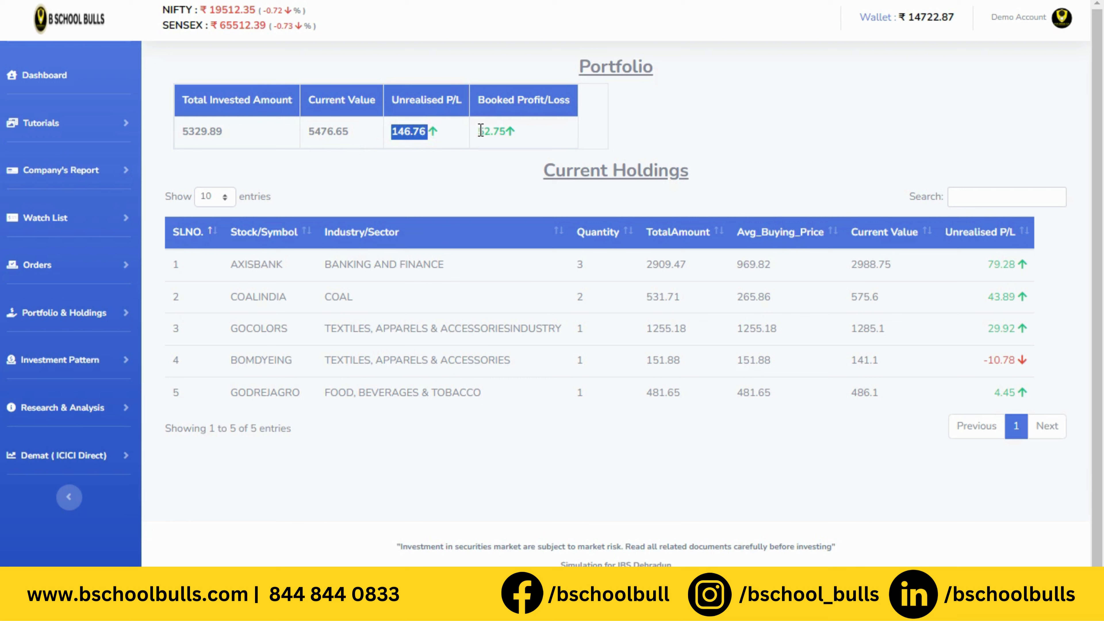
{"action": "left_click_drag", "start_coordinate": [477, 131], "coordinate": [493, 132]}
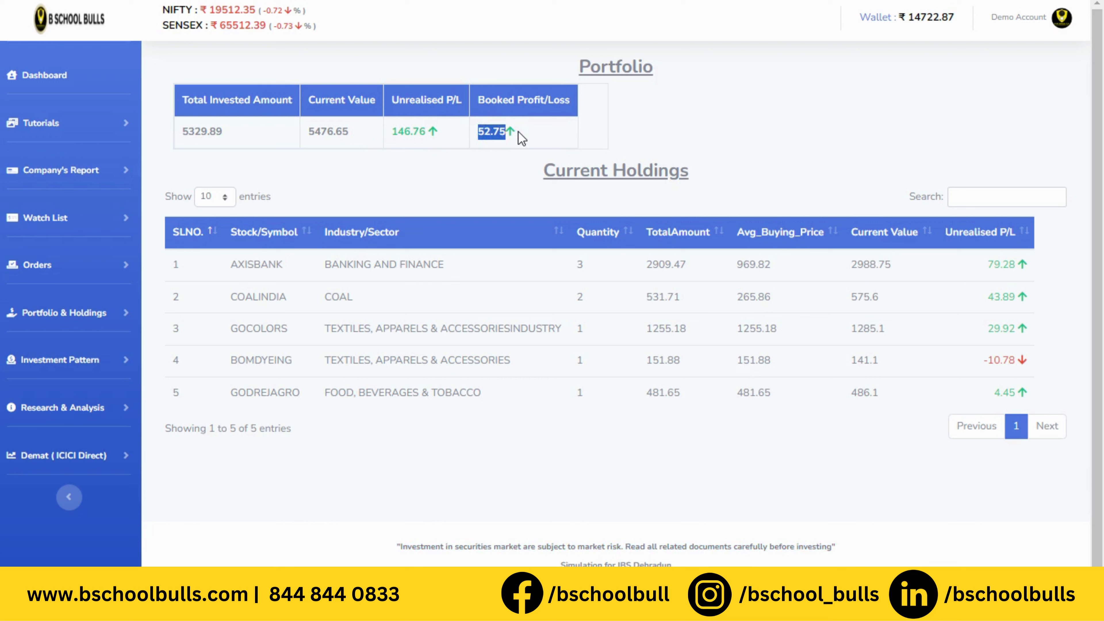
Step: Examine the AXISBANK holding's industry, quantity, total amount, average buying price, current value and unrealised P/L
{"action": "left_click", "coordinate": [494, 180]}
{"action": "left_click_drag", "start_coordinate": [229, 264], "coordinate": [633, 277]}
{"action": "double_click", "coordinate": [663, 264]}
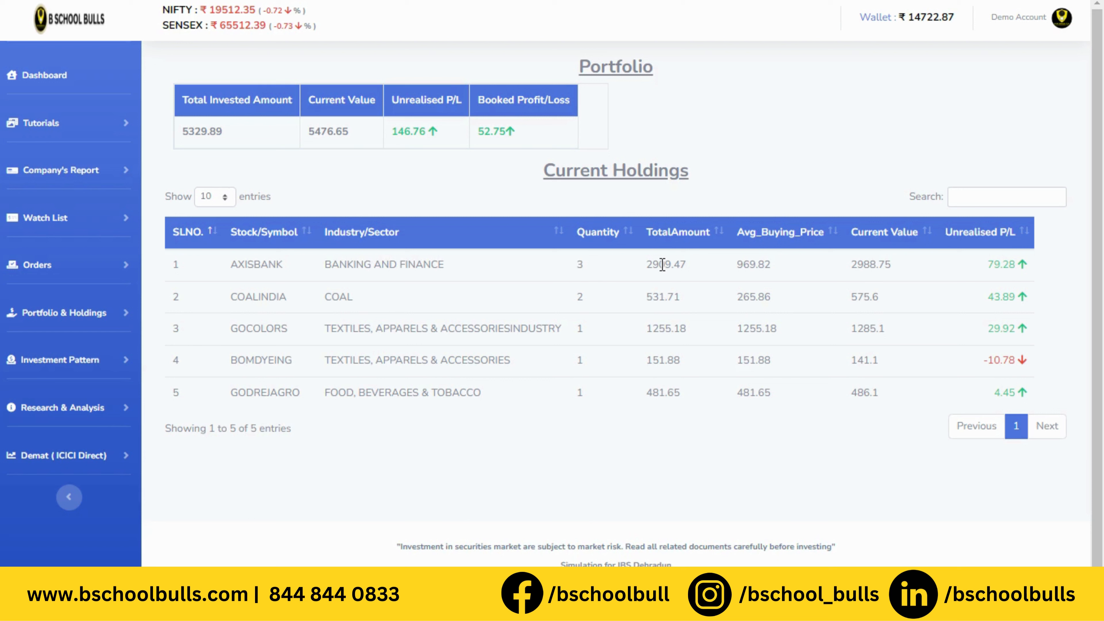
{"action": "left_click", "coordinate": [759, 266]}
{"action": "double_click", "coordinate": [758, 267]}
{"action": "double_click", "coordinate": [869, 279]}
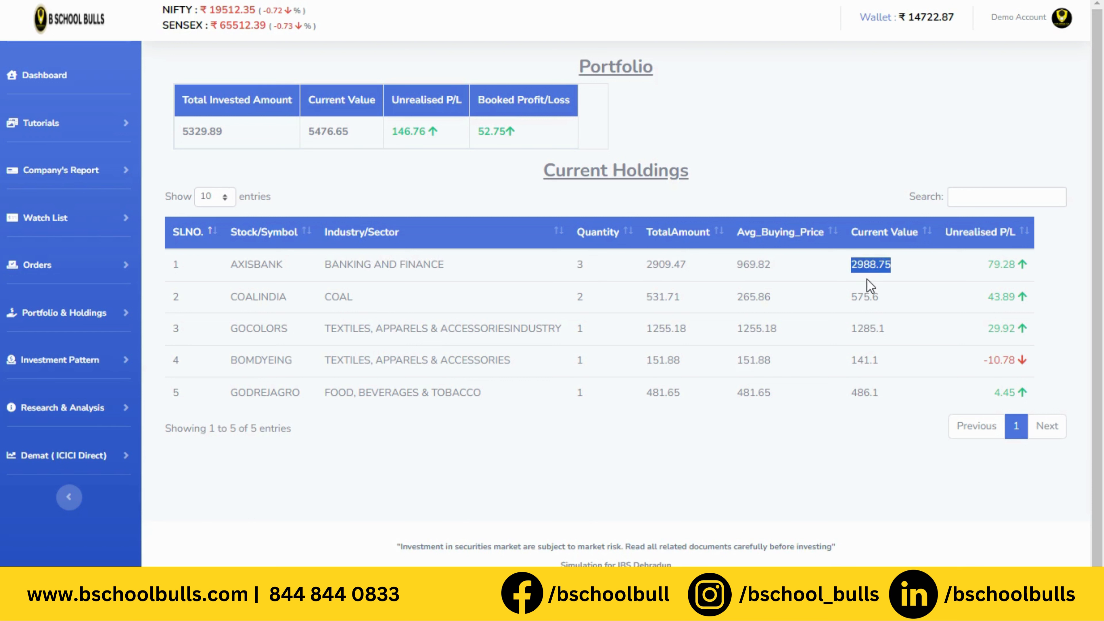
{"action": "left_click", "coordinate": [1020, 267]}
{"action": "double_click", "coordinate": [1001, 265]}
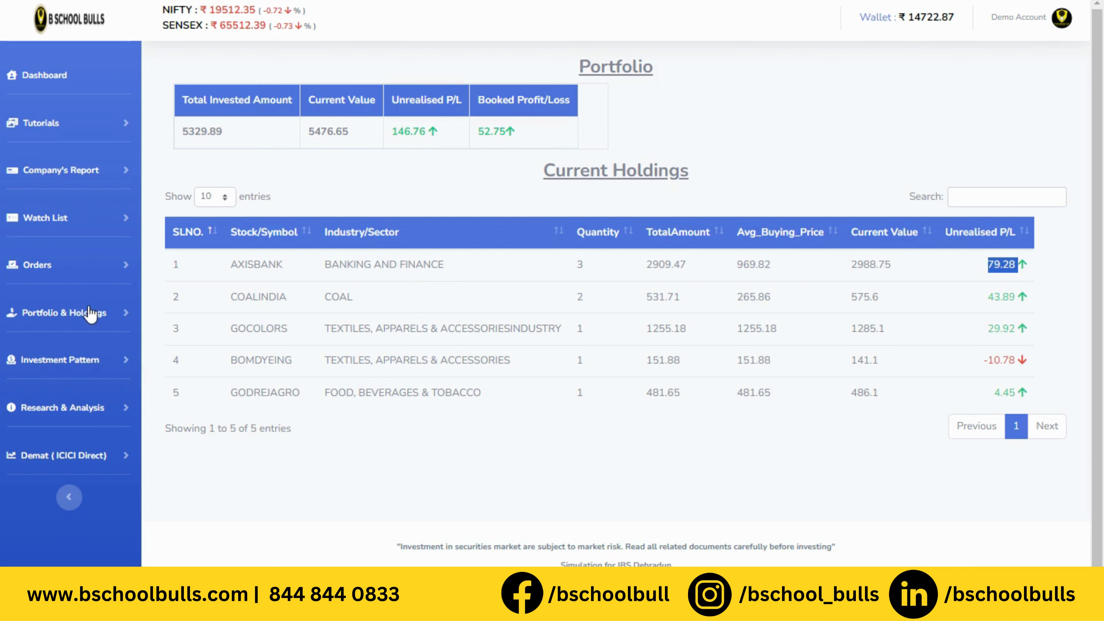
Step: Open the industry-wise investment page and examine the listed industries and their total investment amounts
{"action": "left_click", "coordinate": [74, 360]}
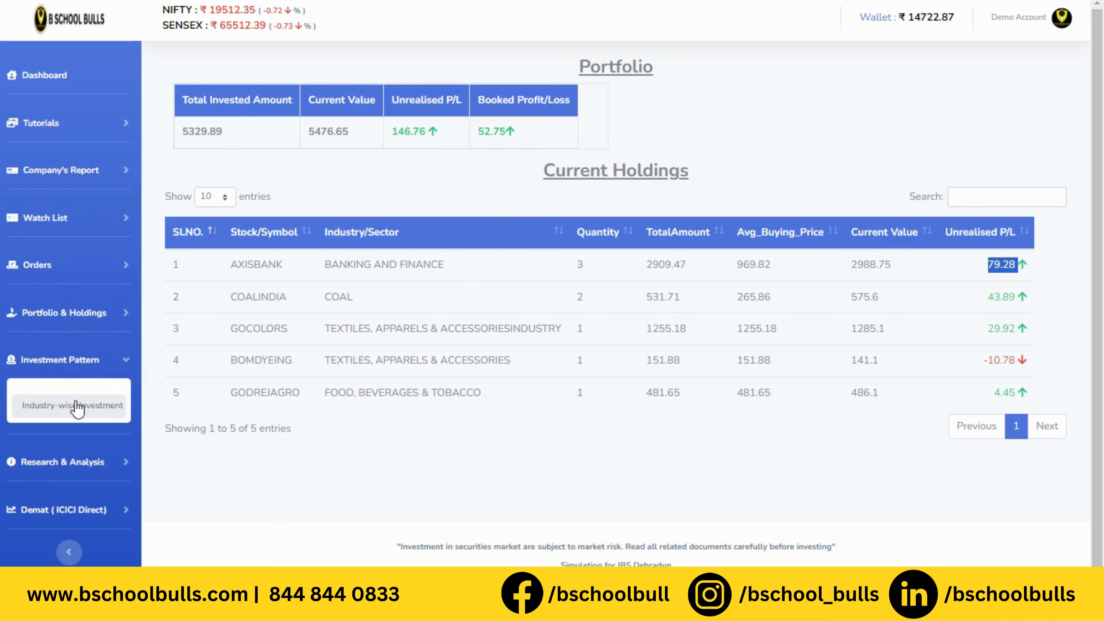
{"action": "left_click", "coordinate": [77, 406]}
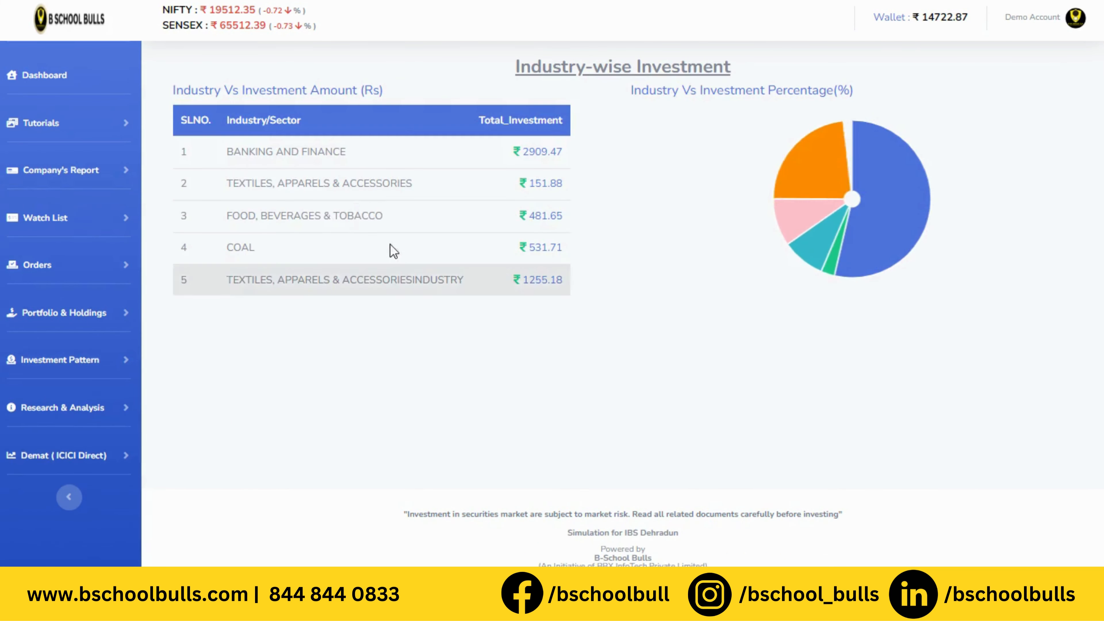
{"action": "left_click_drag", "start_coordinate": [227, 152], "coordinate": [359, 151]}
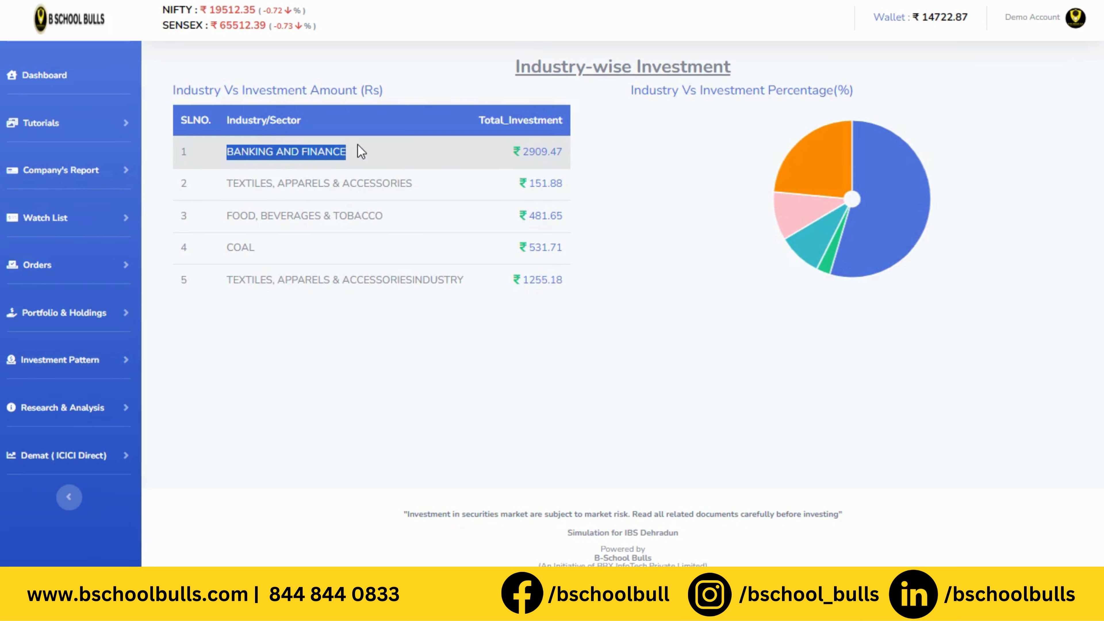
{"action": "left_click_drag", "start_coordinate": [228, 183], "coordinate": [414, 182]}
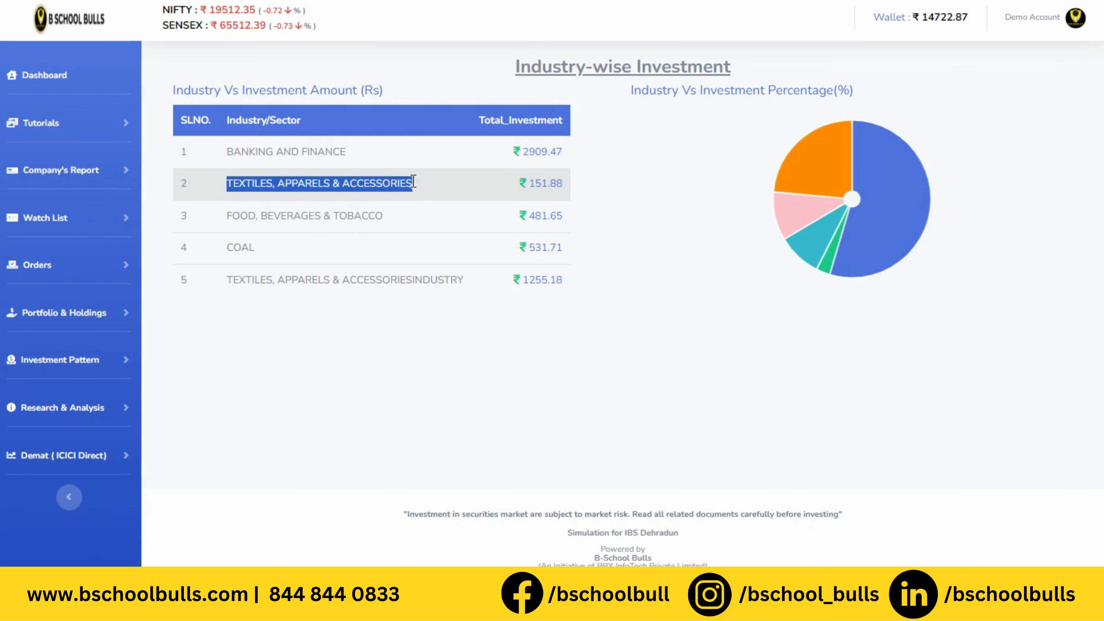
{"action": "left_click", "coordinate": [467, 387]}
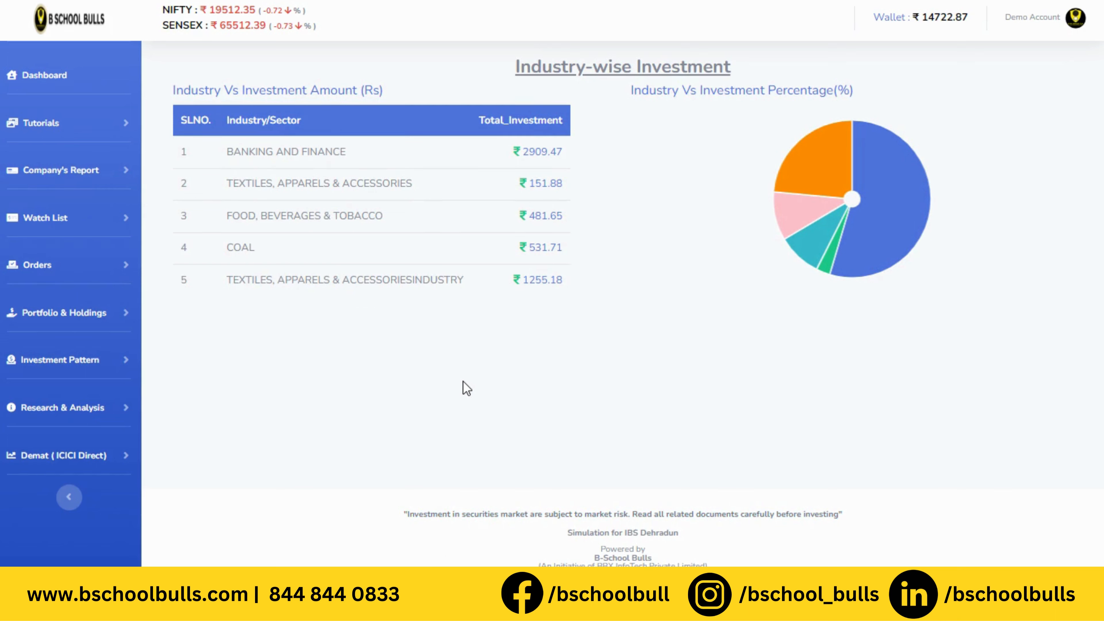
{"action": "left_click_drag", "start_coordinate": [572, 148], "coordinate": [525, 148]}
{"action": "left_click", "coordinate": [602, 163]}
{"action": "left_click", "coordinate": [628, 163]}
Step: Inspect the slices of the Industry Vs Investment Percentage pie chart for each industry's share
{"action": "mouse_move", "coordinate": [822, 164]}
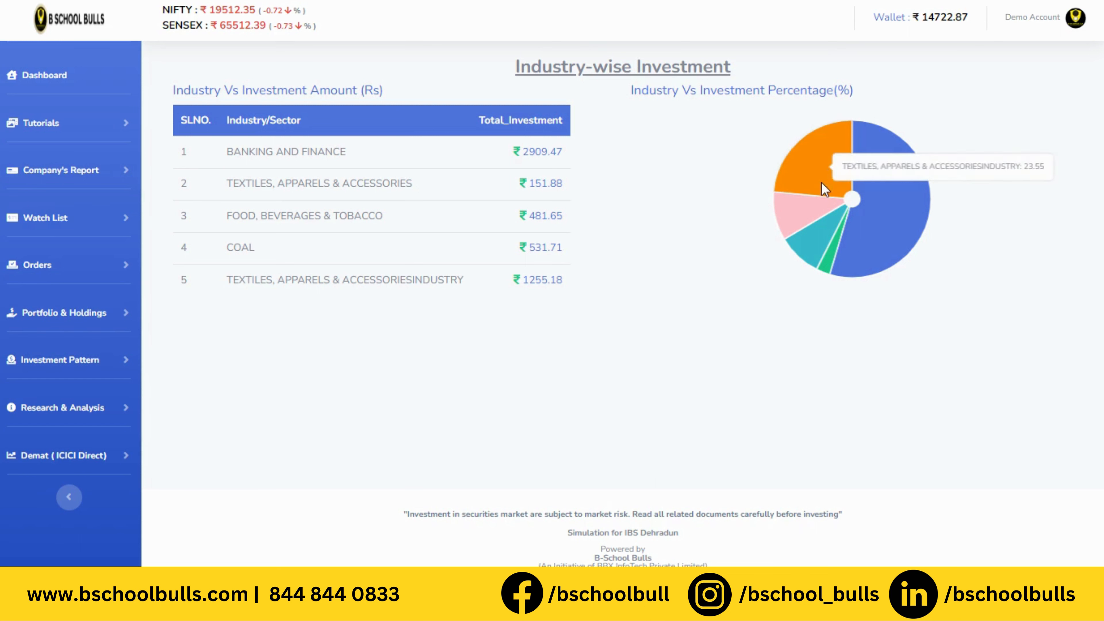
{"action": "mouse_move", "coordinate": [834, 254]}
{"action": "mouse_move", "coordinate": [817, 201]}
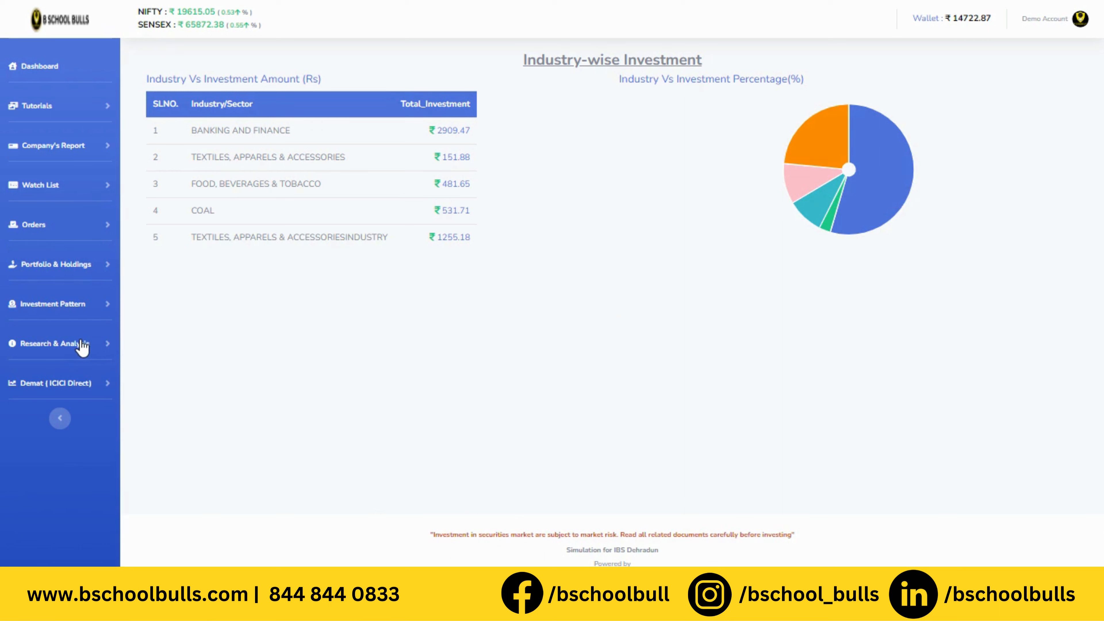
Step: Open the latest research and display the large-cap investment recommendations
{"action": "left_click", "coordinate": [82, 346]}
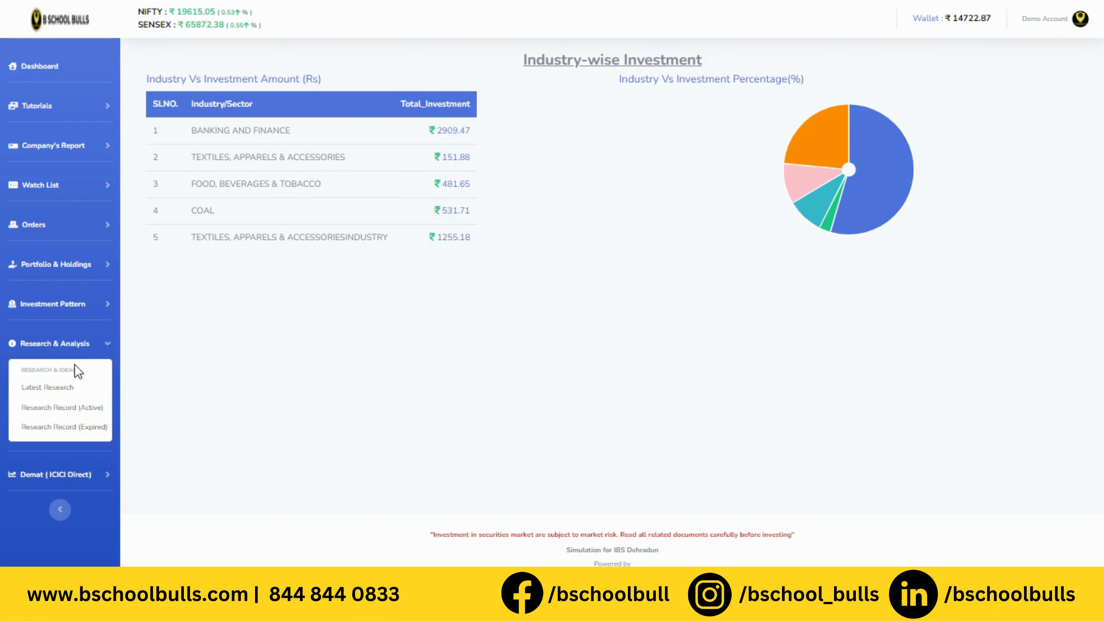
{"action": "left_click", "coordinate": [74, 388]}
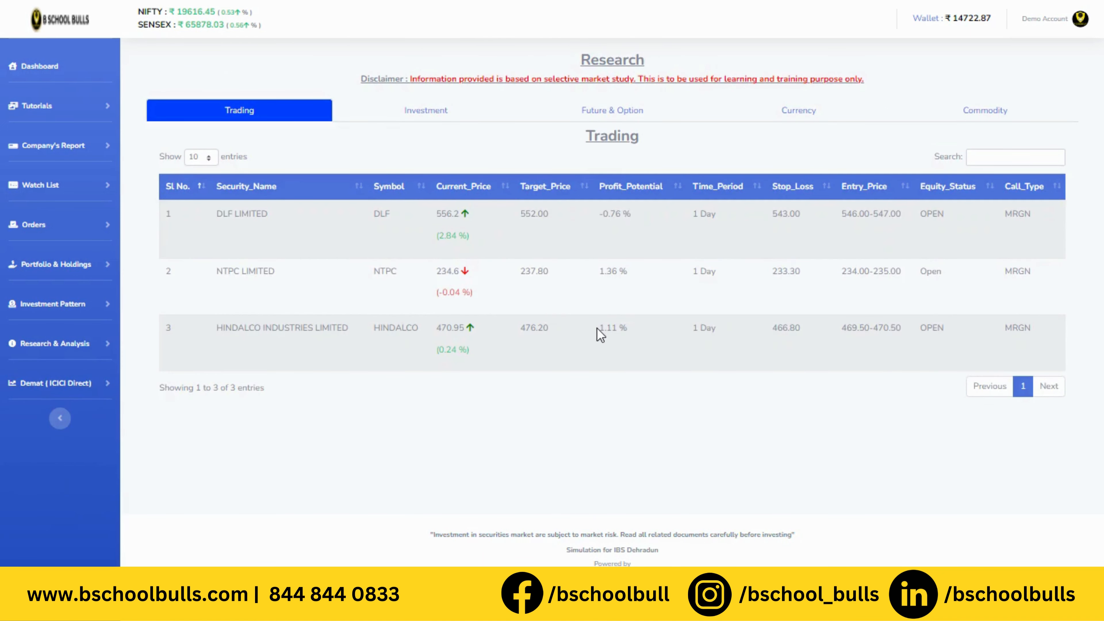
{"action": "left_click", "coordinate": [430, 121]}
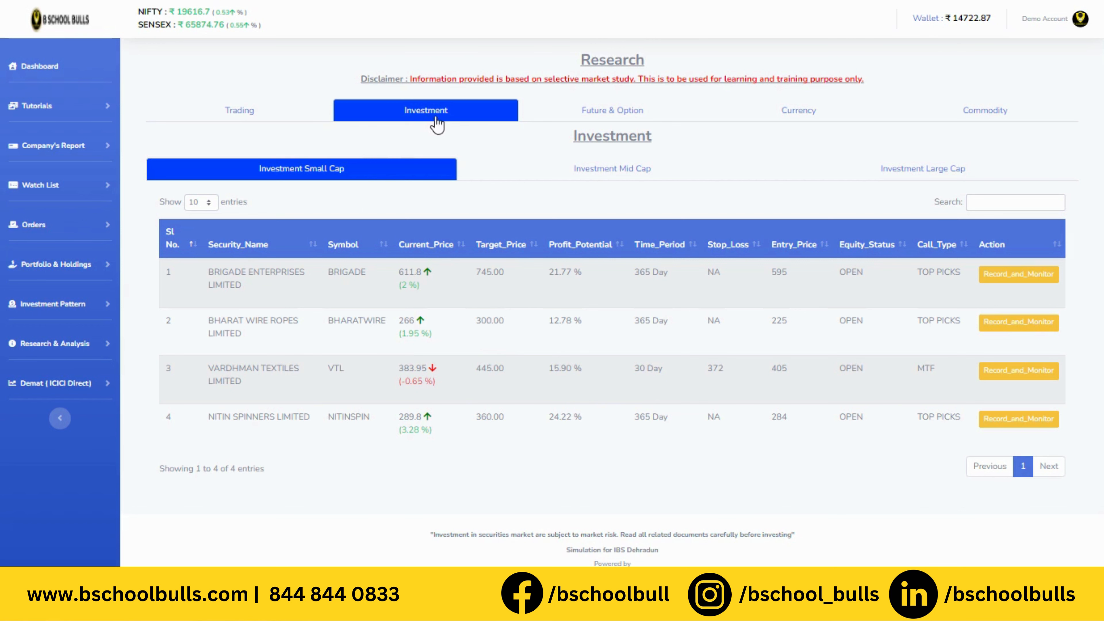
{"action": "left_click", "coordinate": [890, 176]}
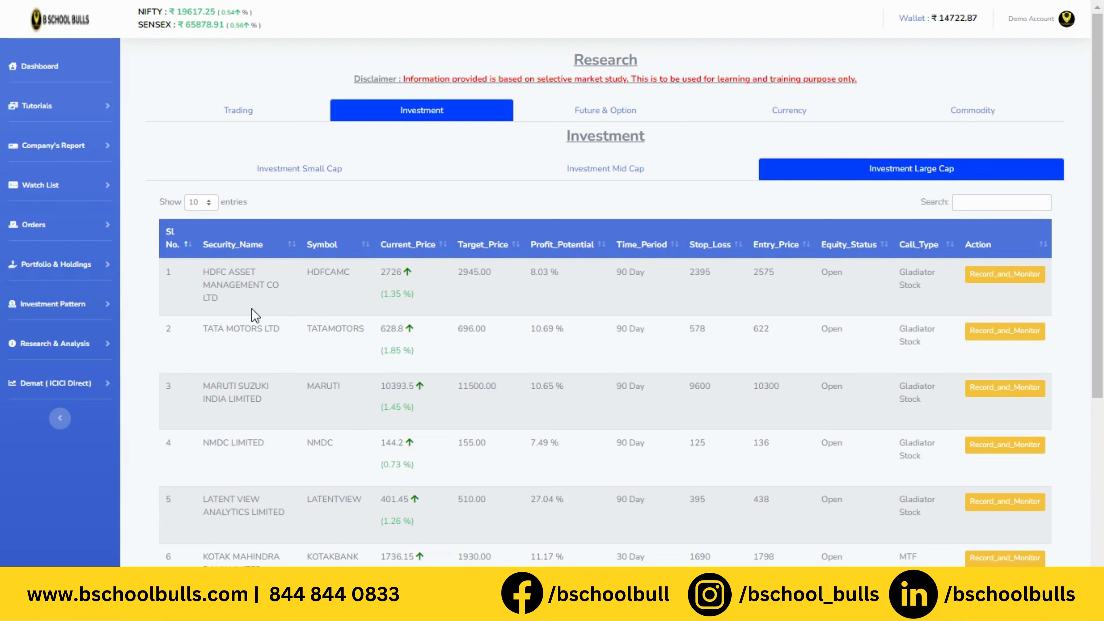
Step: Examine the HDFC Asset Management recommendation's current price, target price, time period, entry price and stop loss
{"action": "left_click_drag", "start_coordinate": [202, 277], "coordinate": [272, 329]}
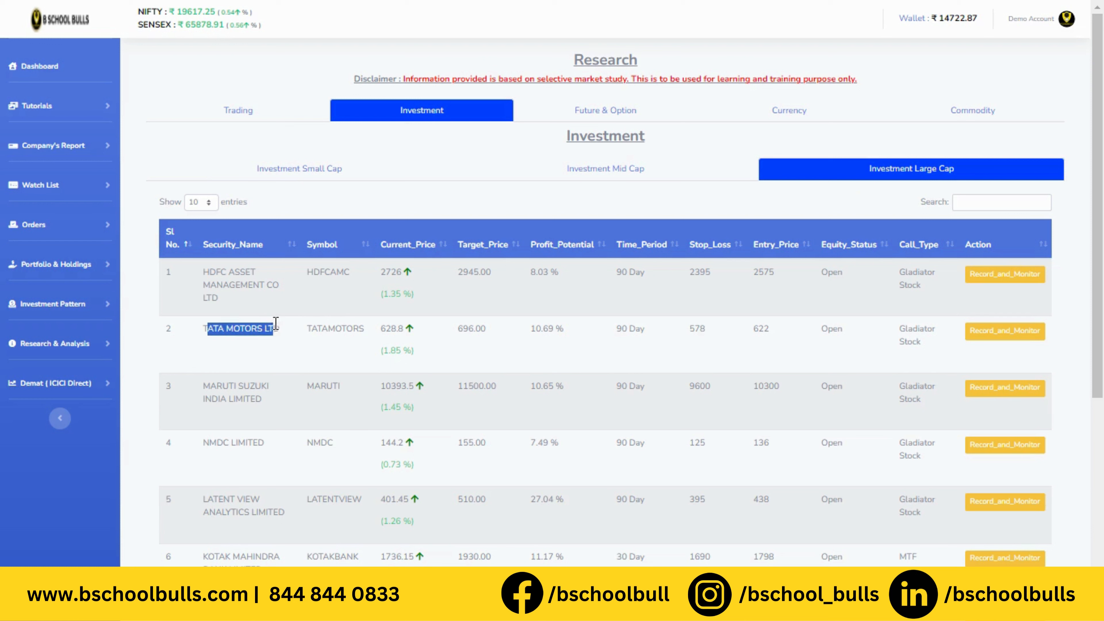
{"action": "left_click_drag", "start_coordinate": [380, 273], "coordinate": [407, 279]}
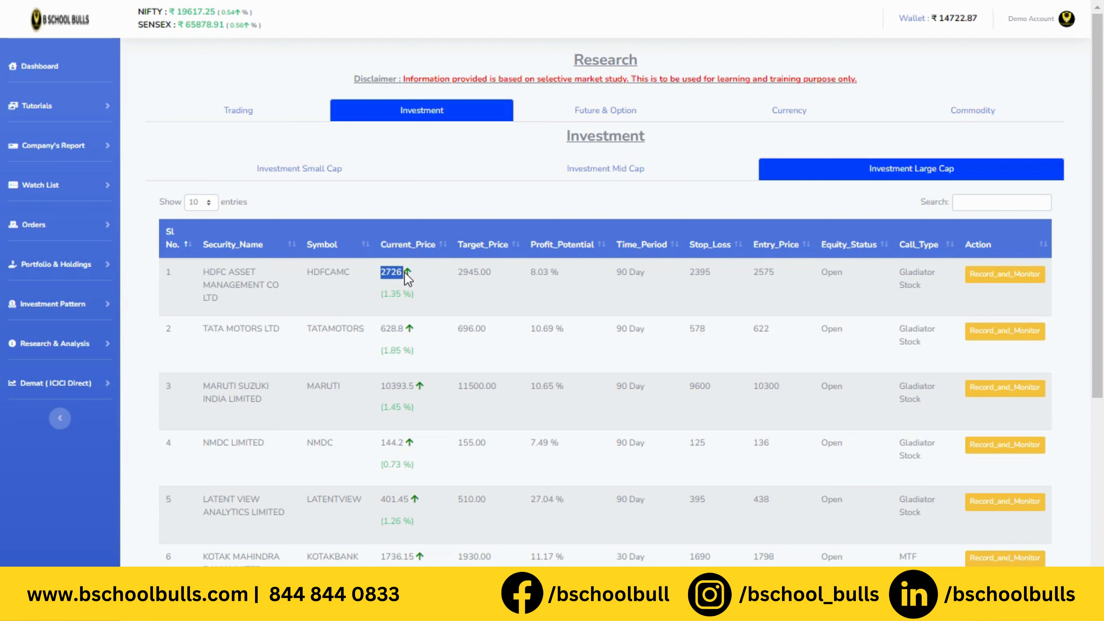
{"action": "left_click", "coordinate": [490, 272]}
{"action": "double_click", "coordinate": [490, 271]}
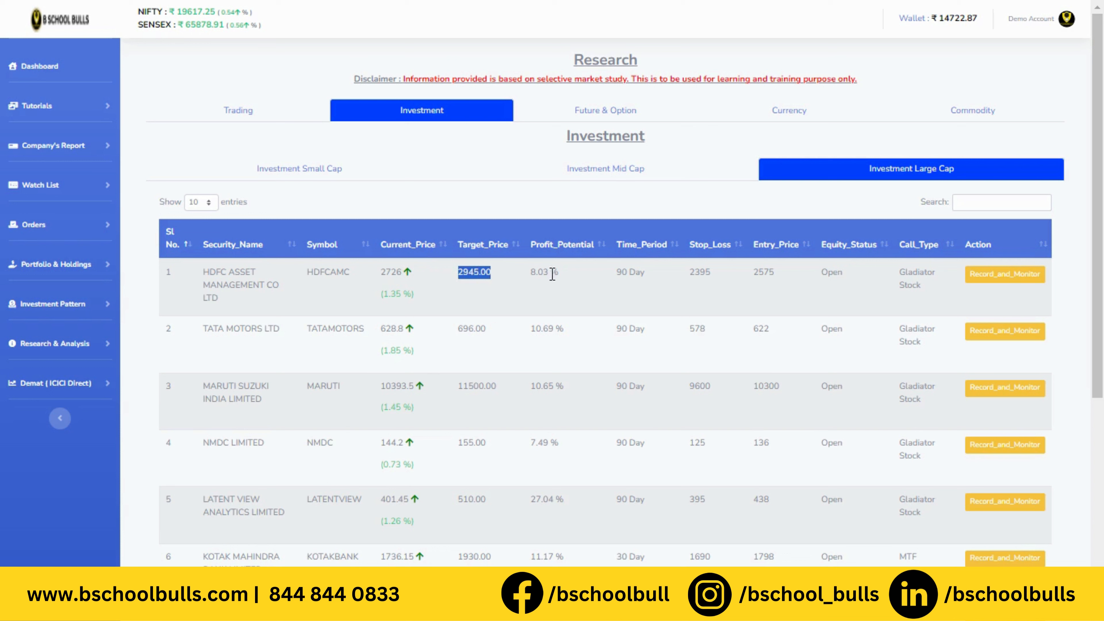
{"action": "double_click", "coordinate": [622, 271]}
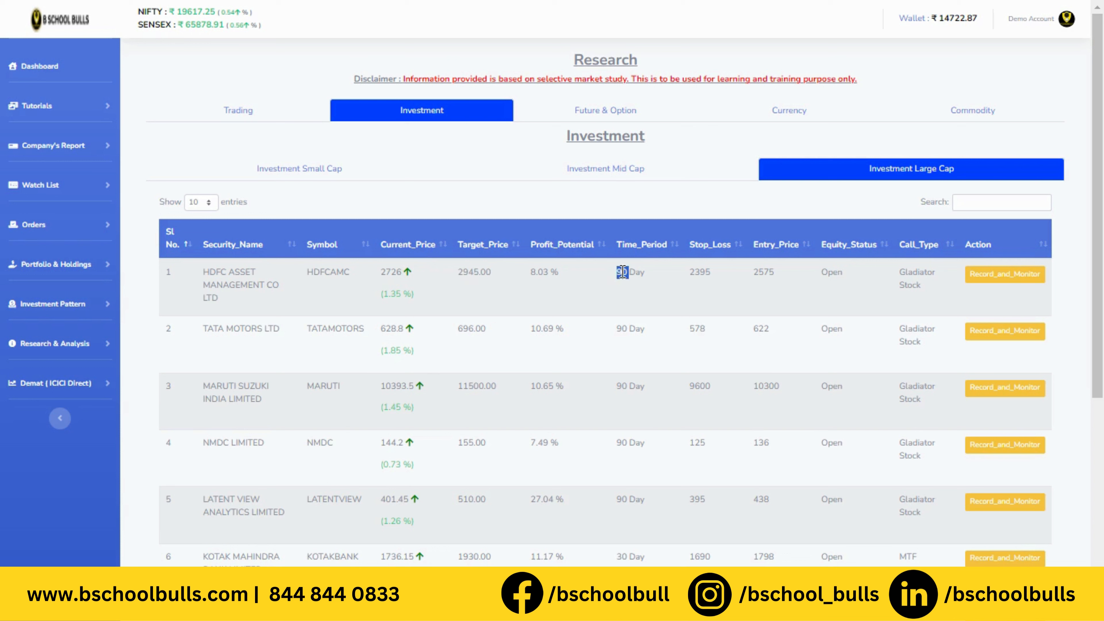
{"action": "double_click", "coordinate": [468, 274]}
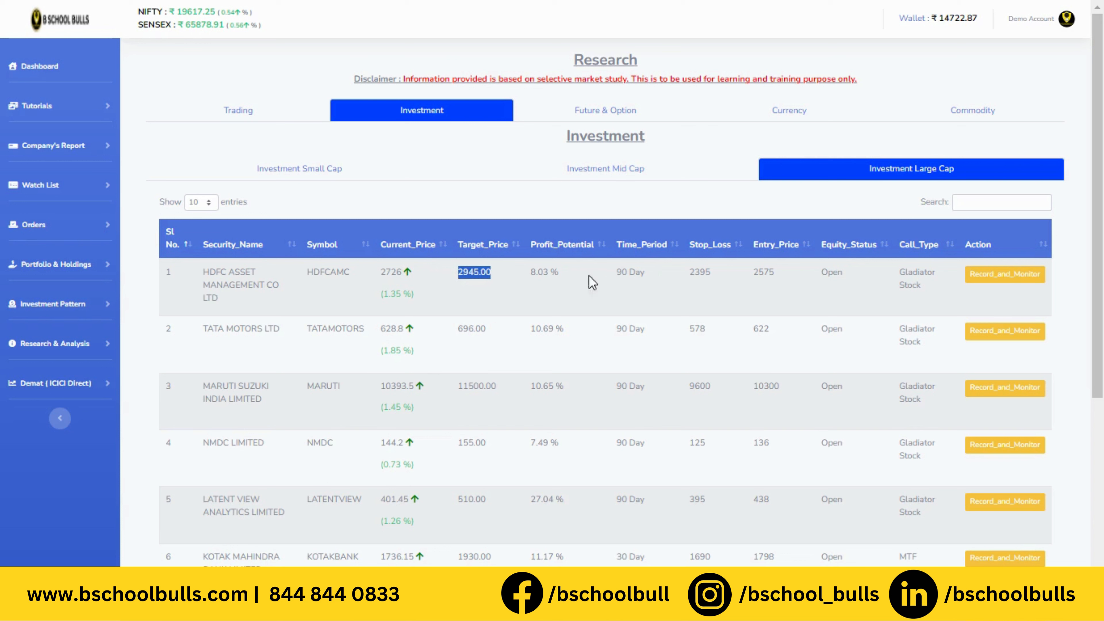
{"action": "double_click", "coordinate": [764, 272]}
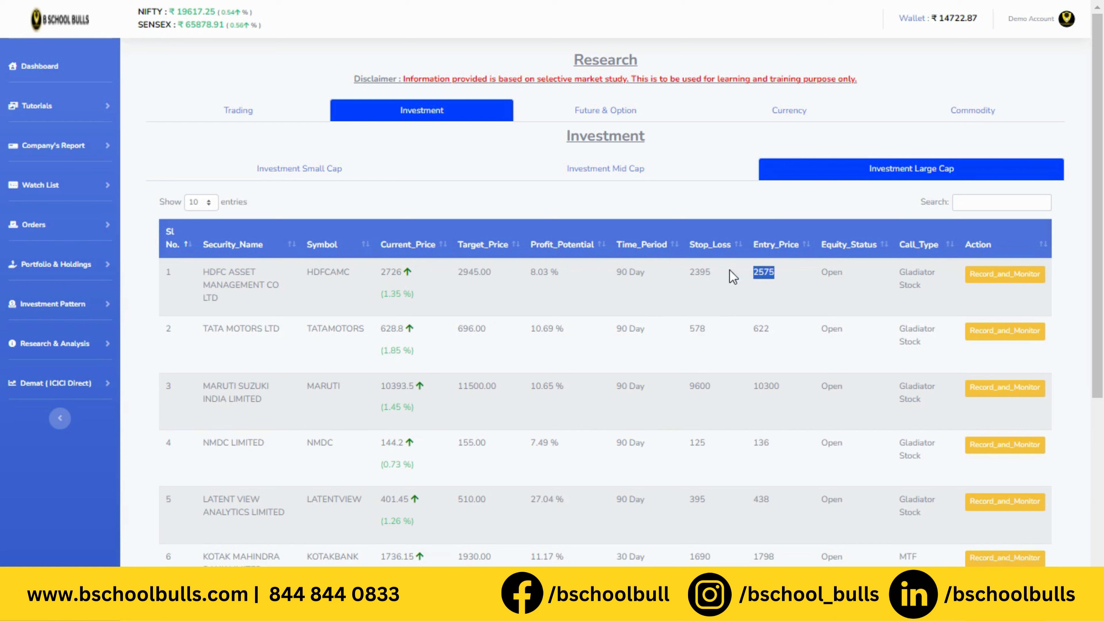
{"action": "left_click", "coordinate": [698, 273]}
{"action": "double_click", "coordinate": [699, 273]}
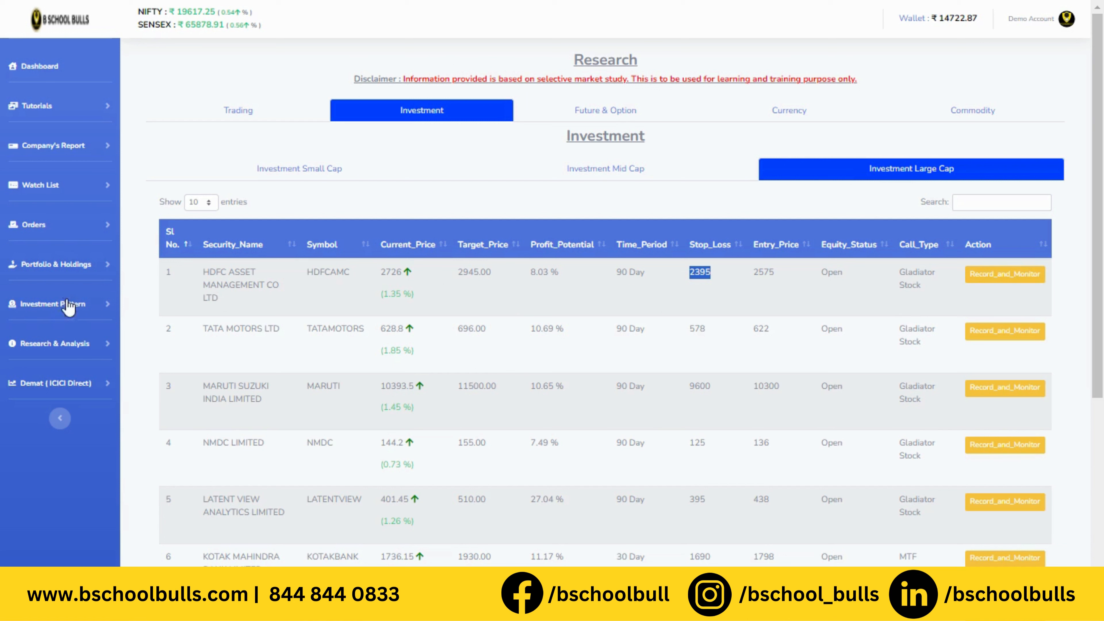
Step: Expand the research and analysis options and examine the target price of the HDFC Asset Management recommendation
{"action": "left_click", "coordinate": [74, 343]}
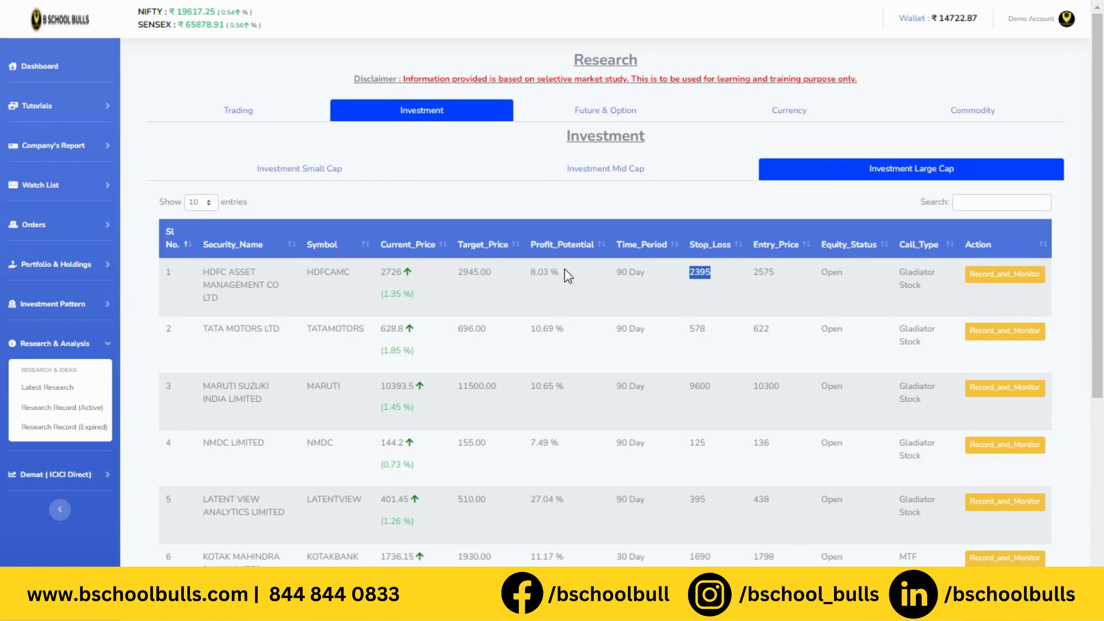
{"action": "left_click", "coordinate": [656, 293]}
{"action": "double_click", "coordinate": [475, 273]}
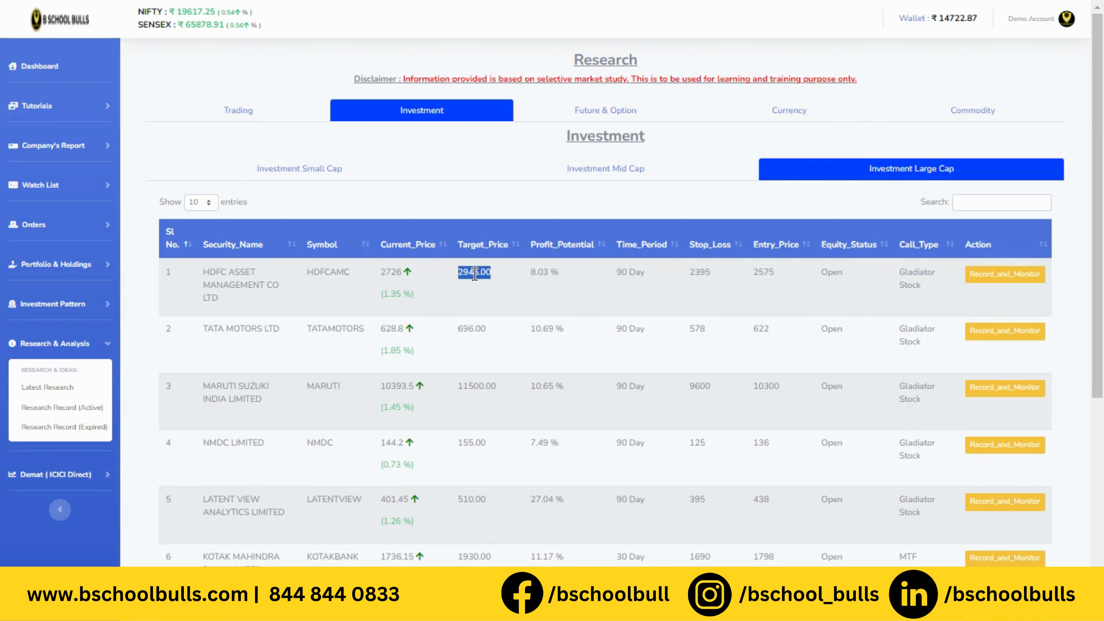
Step: Open the Record and Monitor form for HDFC Asset Management and examine its prefilled security name and current price
{"action": "left_click", "coordinate": [1033, 277]}
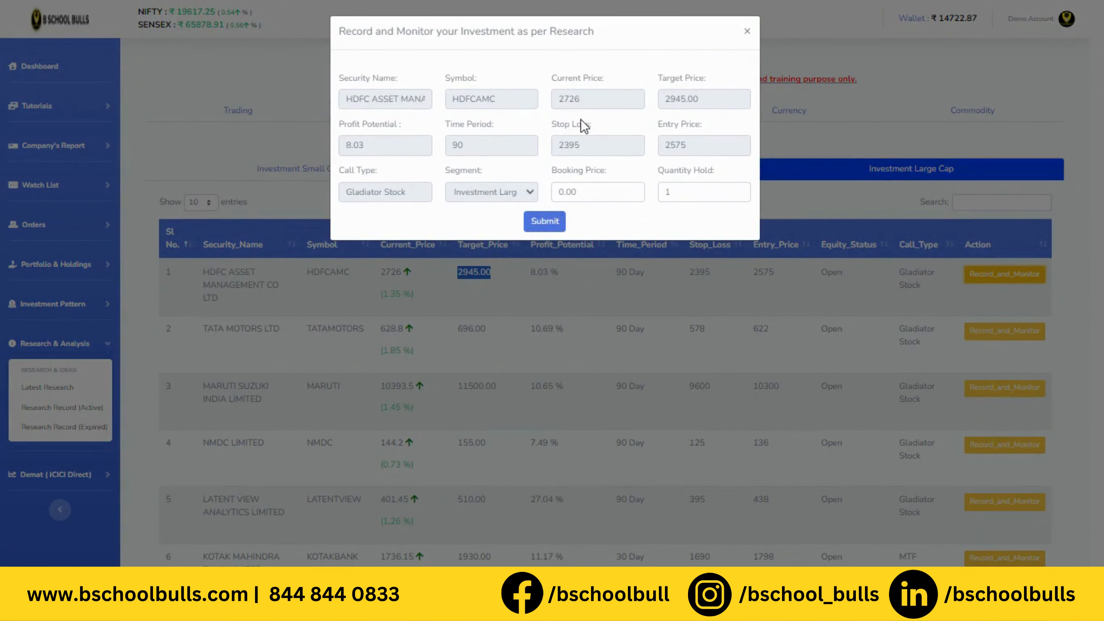
{"action": "double_click", "coordinate": [360, 101]}
{"action": "left_click", "coordinate": [562, 100]}
{"action": "double_click", "coordinate": [566, 100]}
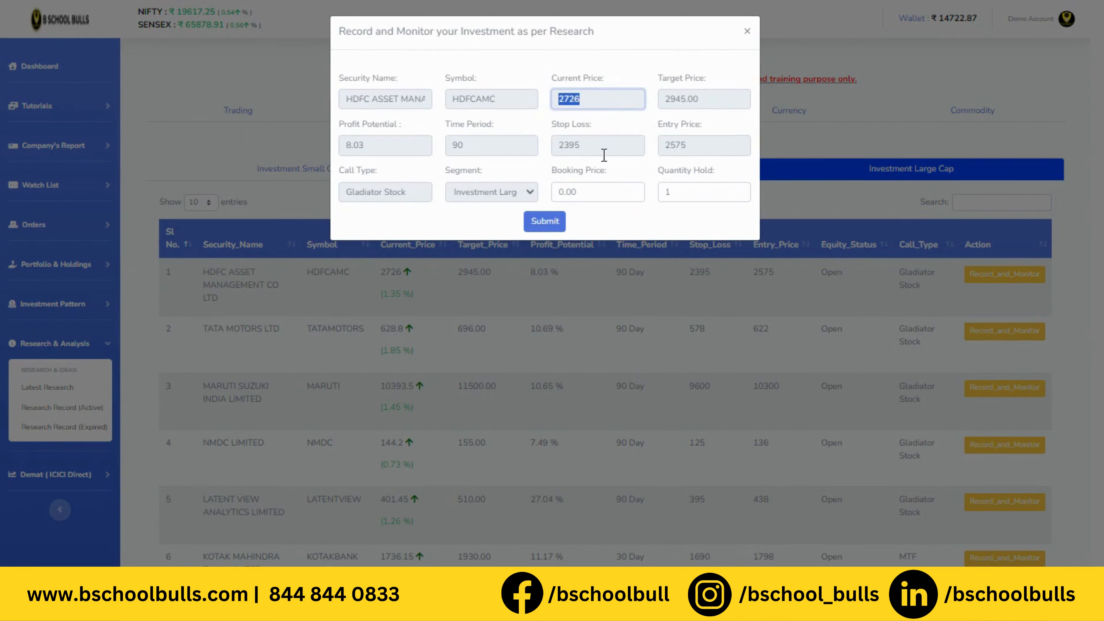
Step: Enter a booking price of 2390 for HDFC Asset Management, check the quantity held, and close the form without submitting
{"action": "left_click", "coordinate": [581, 193]}
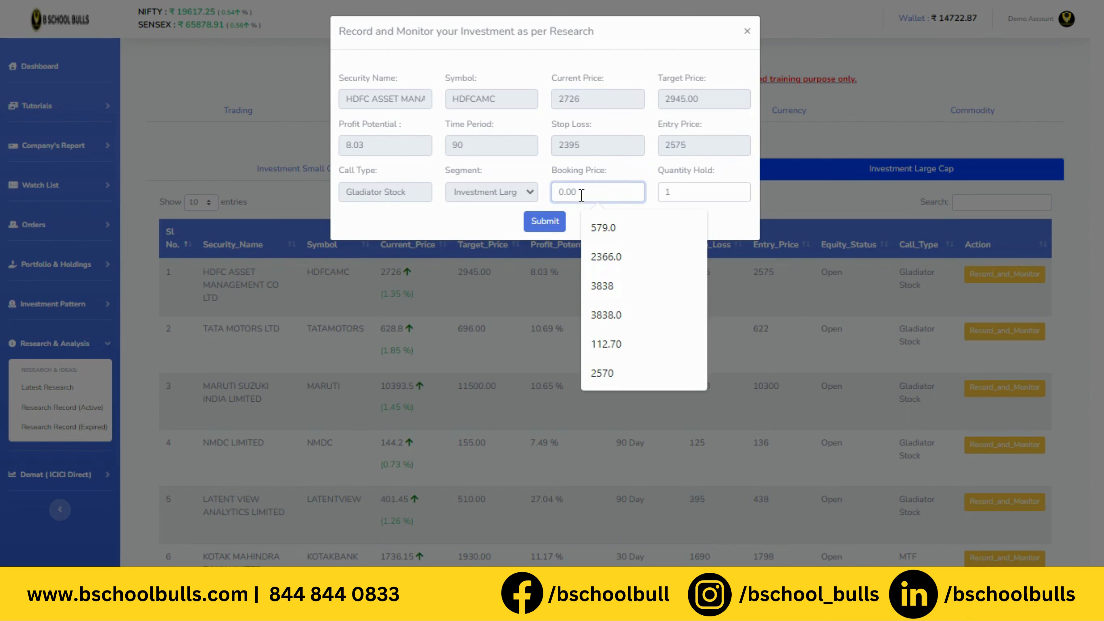
{"action": "type", "text": "2390"}
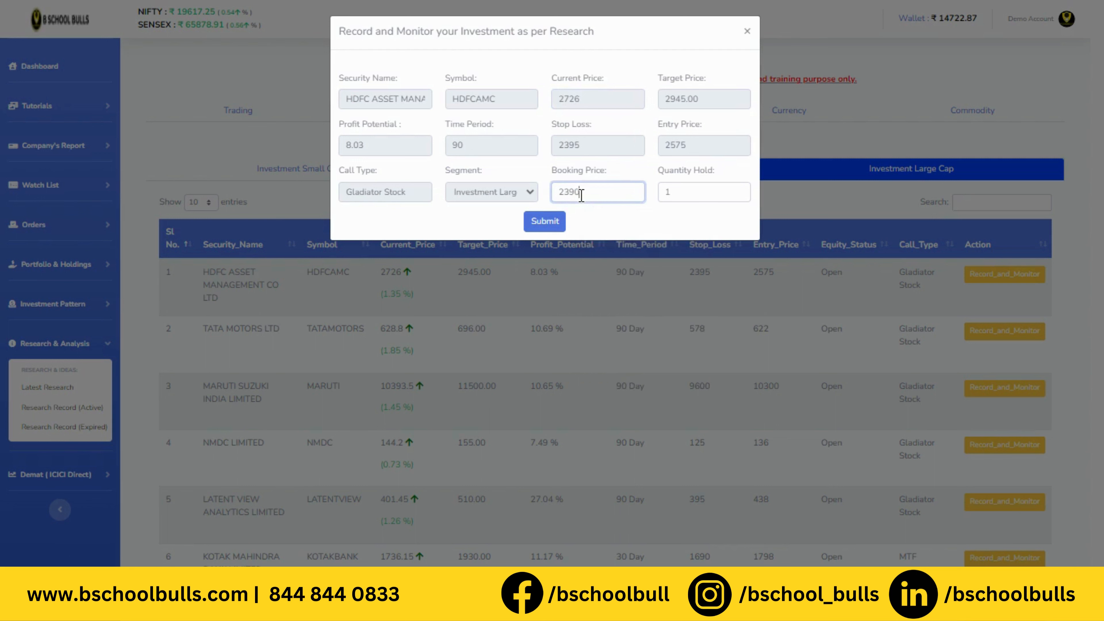
{"action": "left_click", "coordinate": [683, 188]}
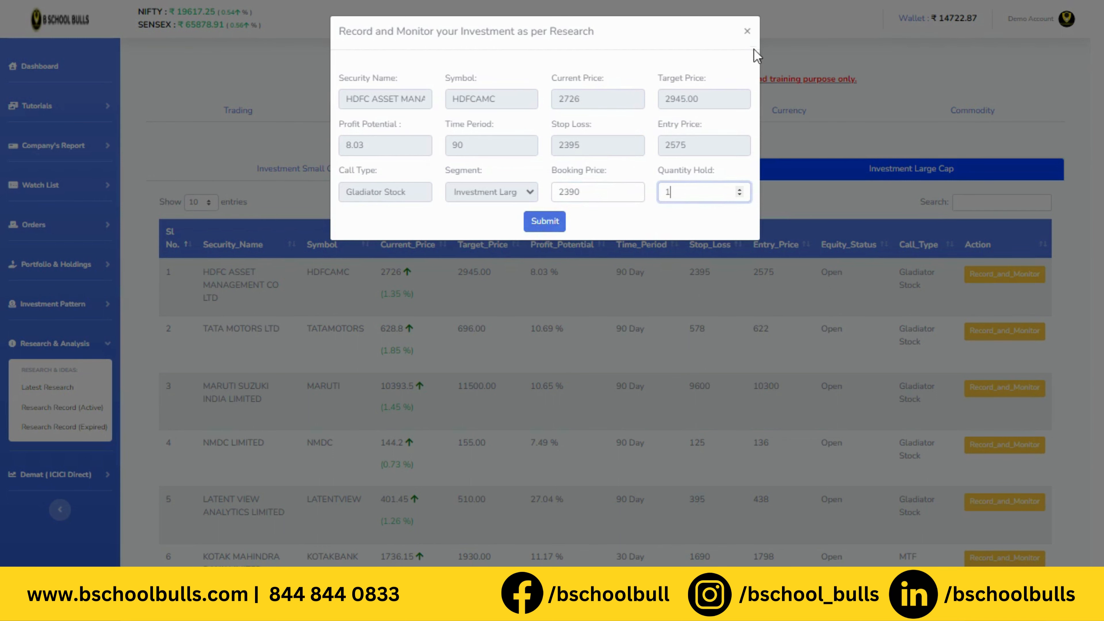
{"action": "left_click", "coordinate": [748, 31]}
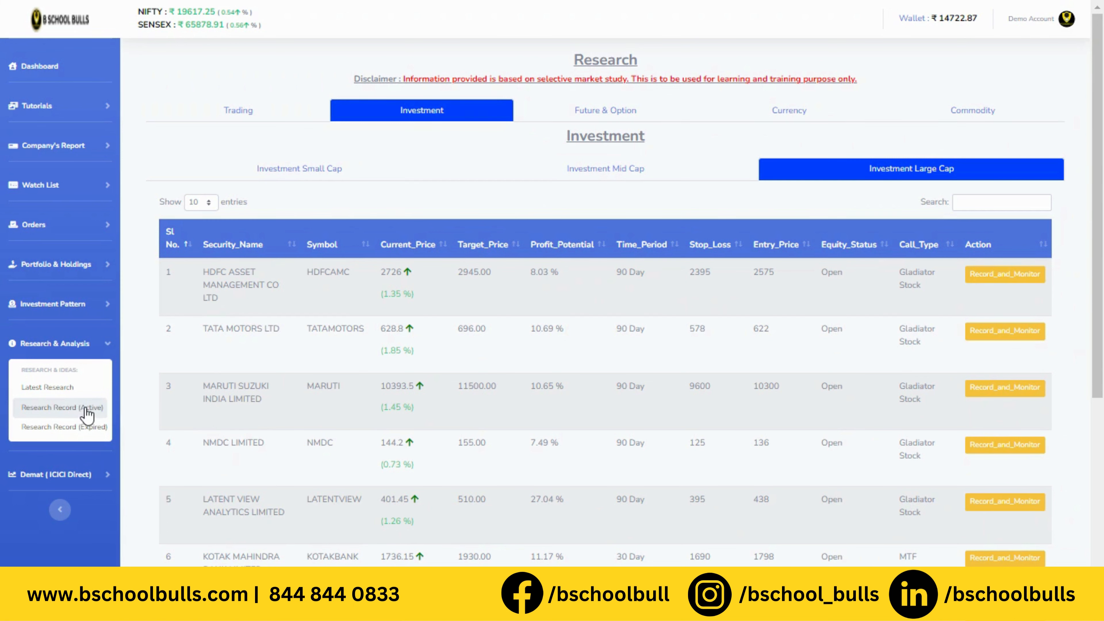
Step: Open the active research records and examine each stock's current price, target price, time period, profit or loss and order values
{"action": "left_click", "coordinate": [85, 408]}
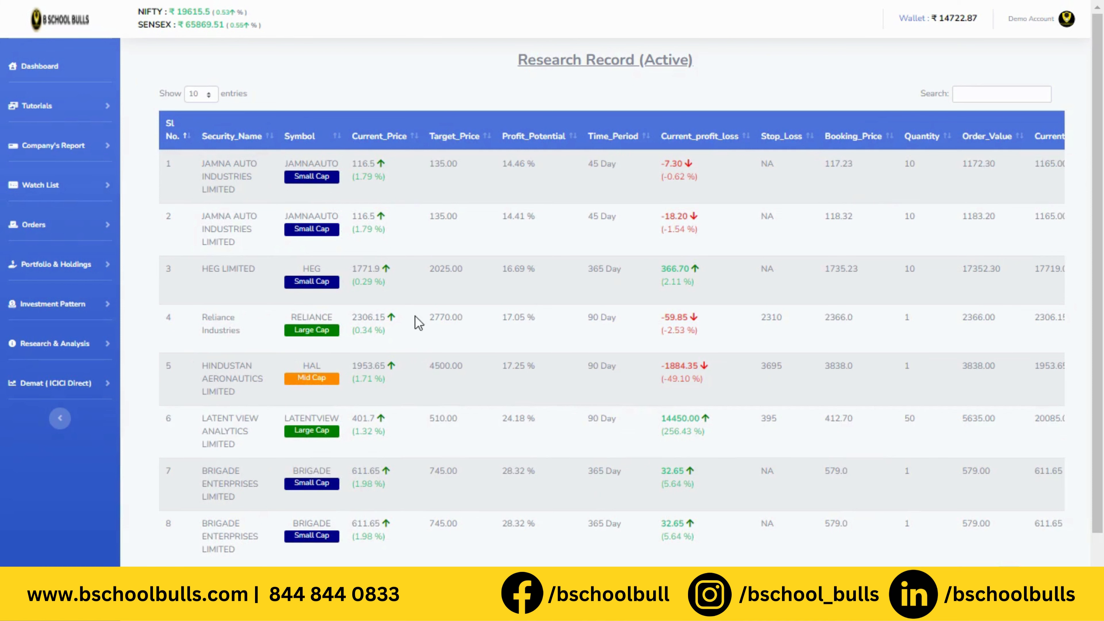
{"action": "scroll", "coordinate": [583, 326], "scroll_direction": "right", "scroll_amount": 1}
{"action": "scroll", "coordinate": [582, 326], "scroll_direction": "right", "scroll_amount": 4}
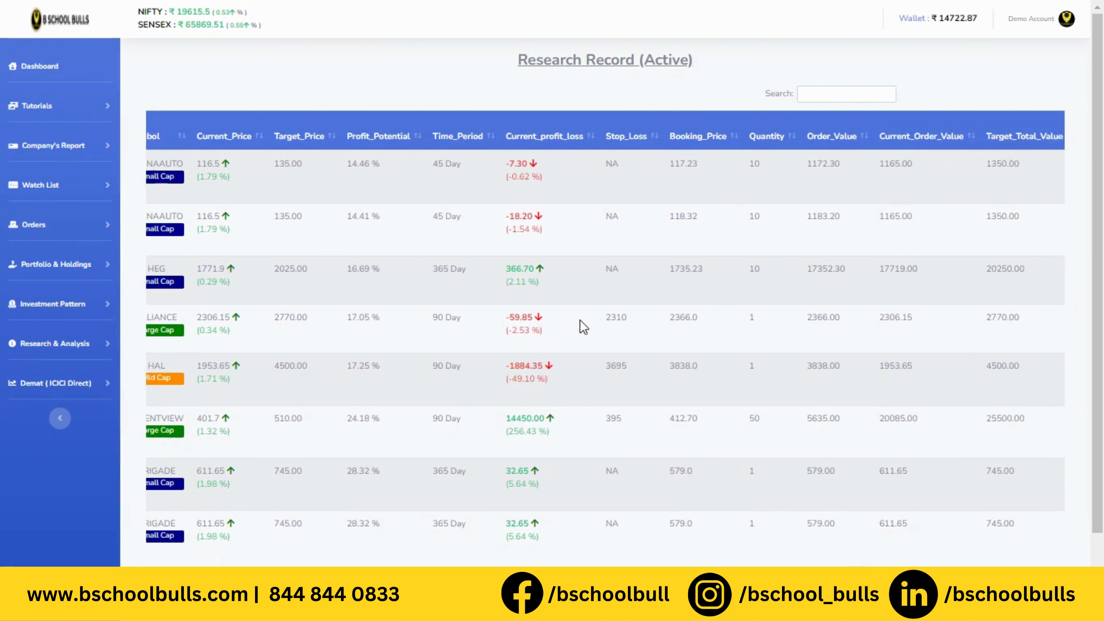
{"action": "scroll", "coordinate": [580, 326], "scroll_direction": "left", "scroll_amount": 5}
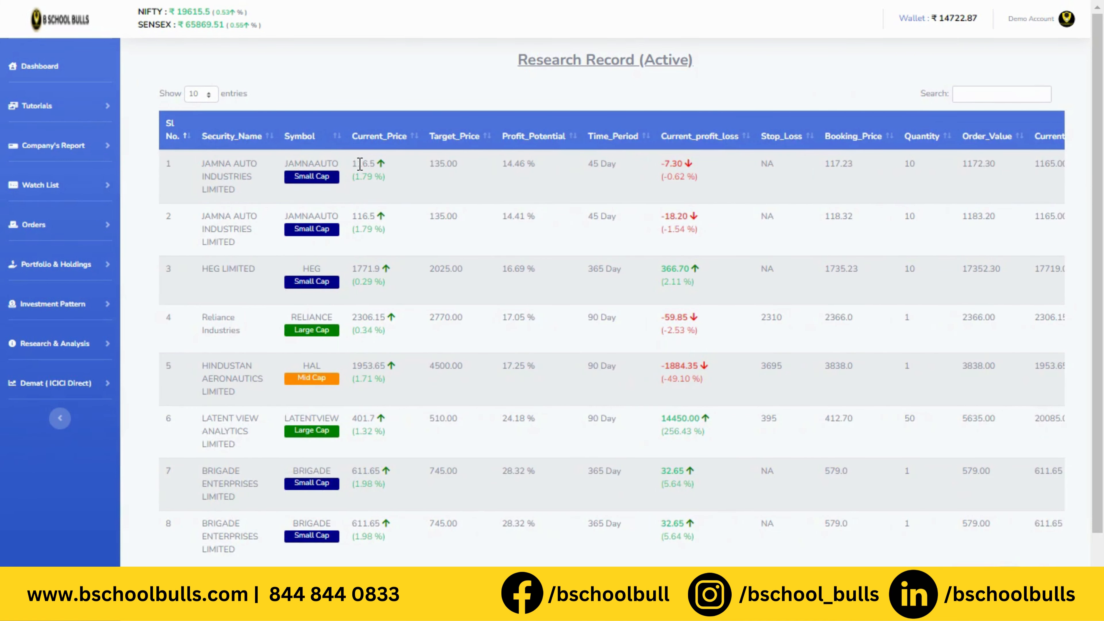
{"action": "double_click", "coordinate": [444, 164]}
{"action": "left_click_drag", "start_coordinate": [585, 173], "coordinate": [615, 173]}
{"action": "left_click", "coordinate": [619, 174]}
{"action": "double_click", "coordinate": [775, 325]}
{"action": "scroll", "coordinate": [465, 422], "scroll_direction": "down", "scroll_amount": 1}
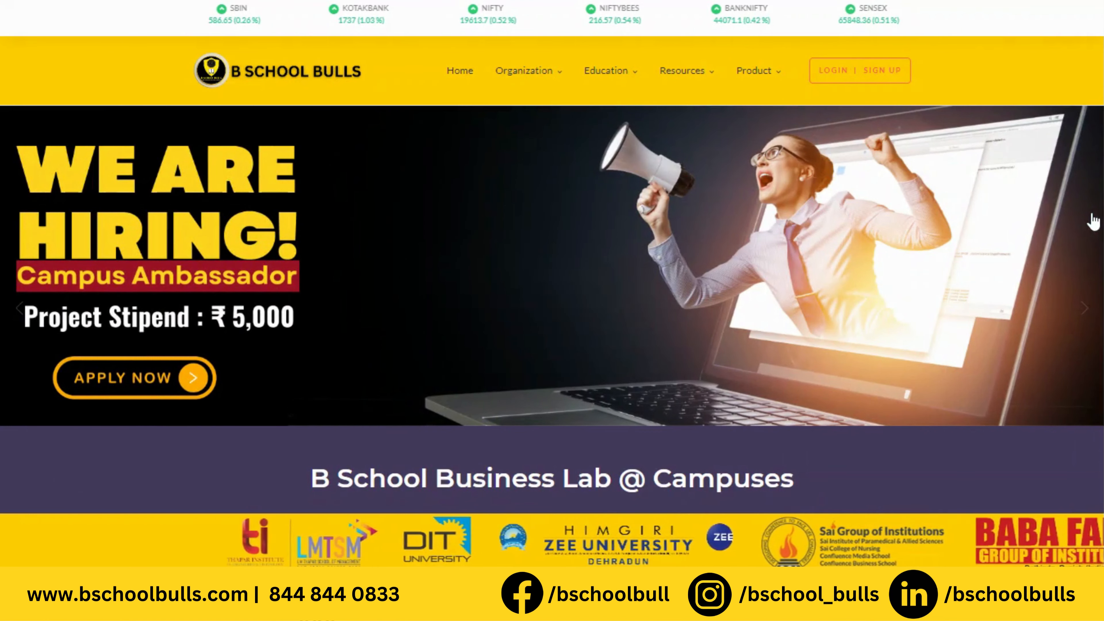
Step: On the B School Bulls website, open the registration form for the Stock Market Simulator product
{"action": "mouse_move", "coordinate": [769, 81]}
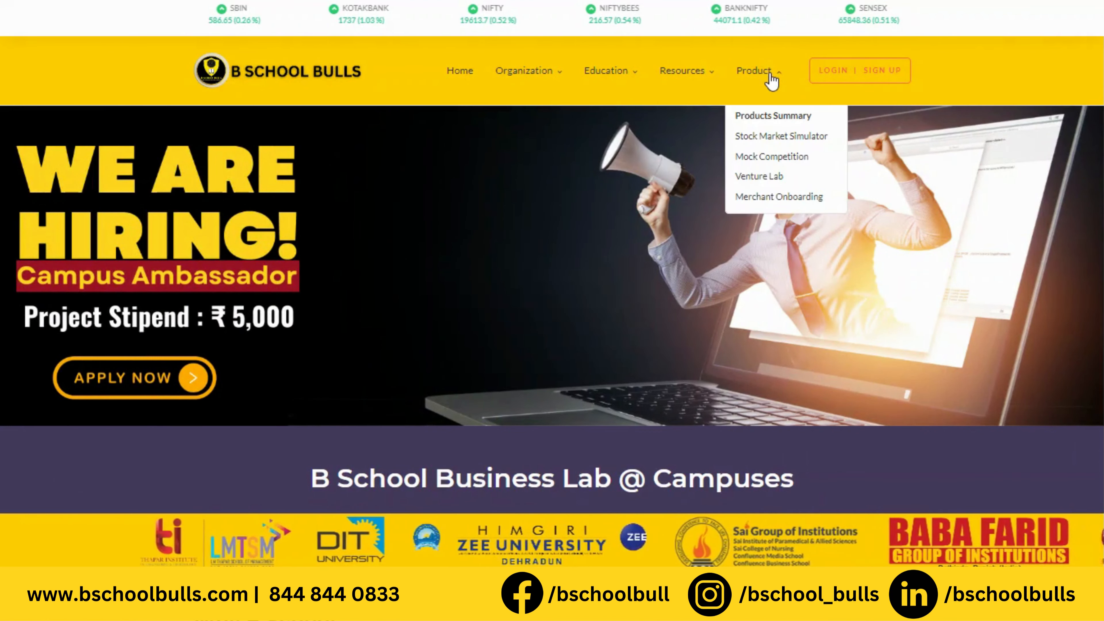
{"action": "left_click", "coordinate": [781, 138]}
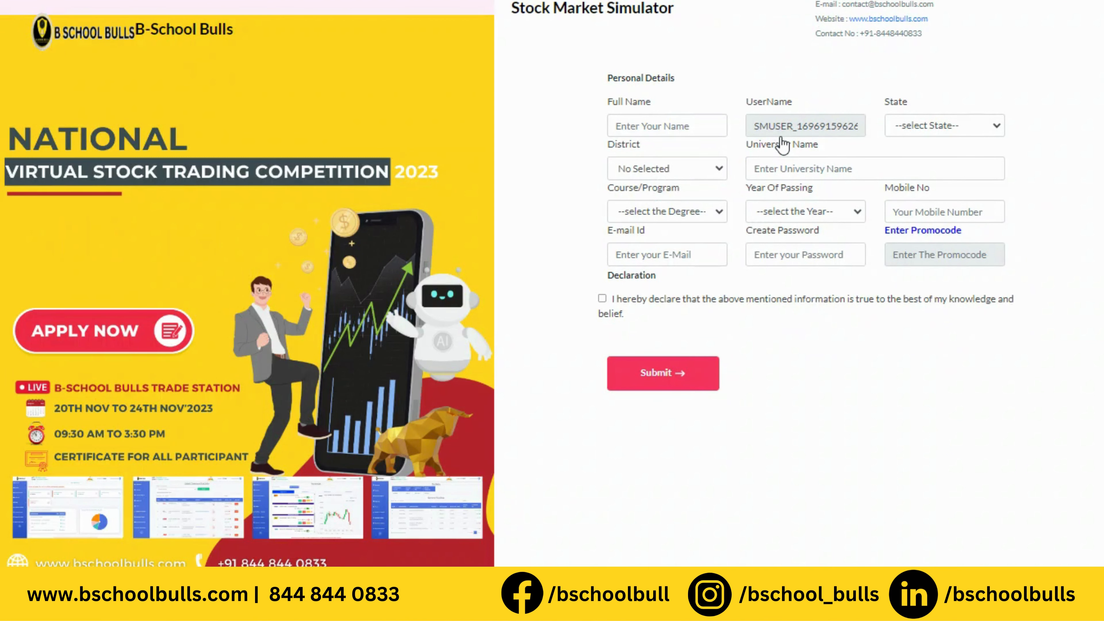